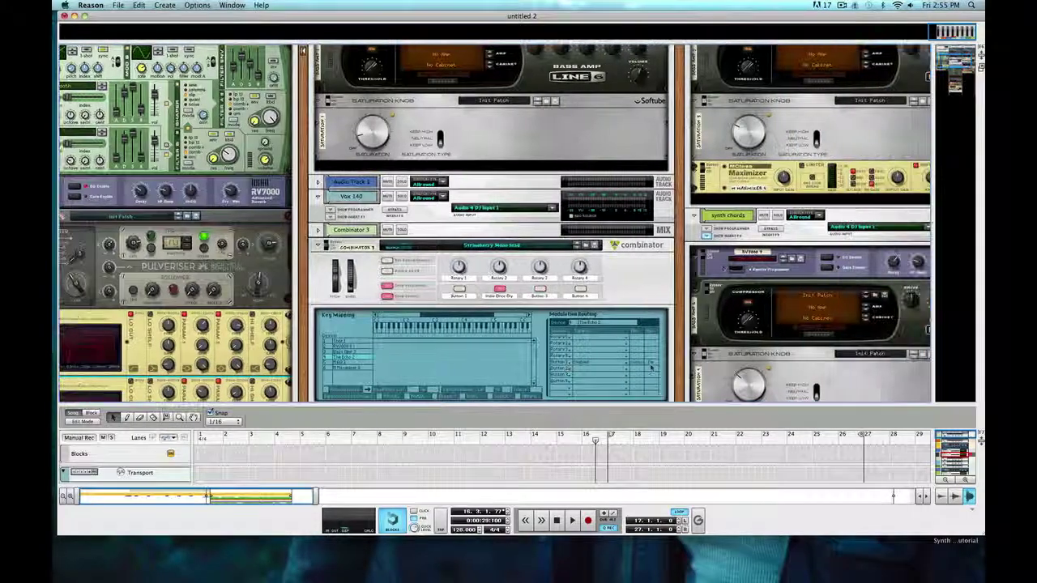
# Collapse the sequencer to give the rack more room and scroll through the rack
pyautogui.hscroll(5, 650, 367)
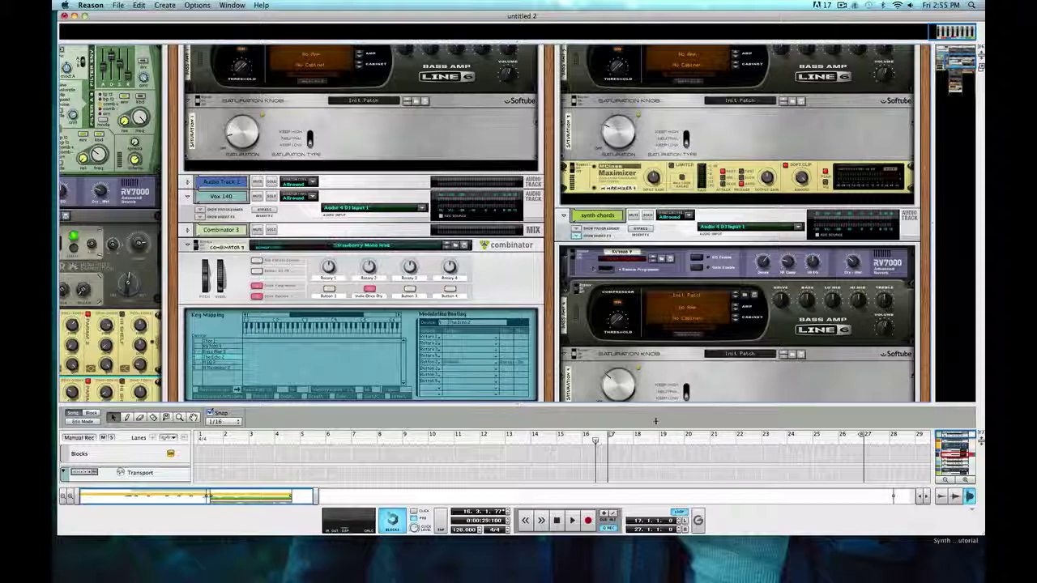
pyautogui.moveTo(656, 421); pyautogui.dragTo(655, 486)
pyautogui.scroll(1, 397, 386)
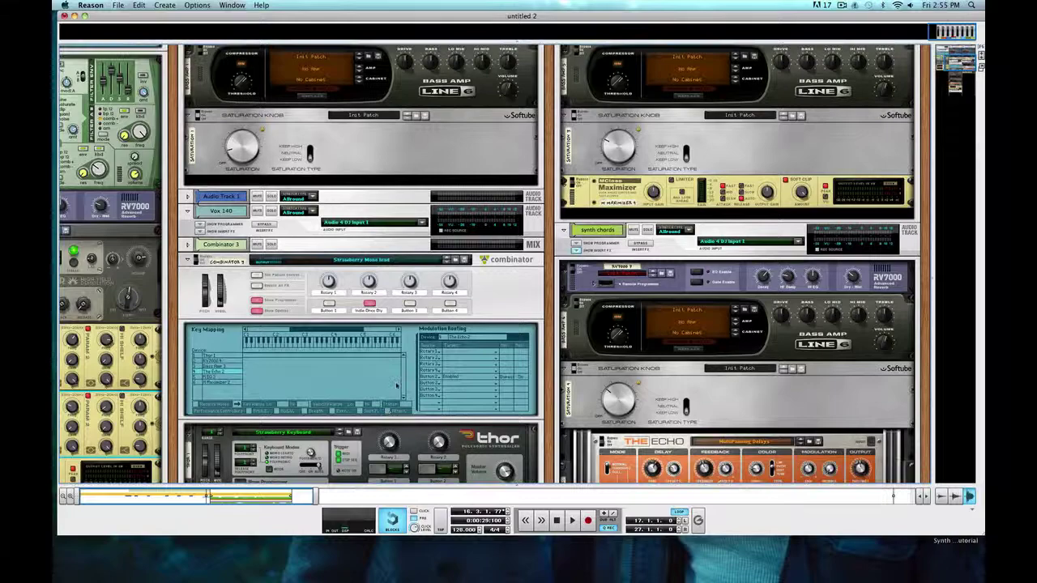
pyautogui.scroll(5, 397, 386)
pyautogui.scroll(-5, 397, 386)
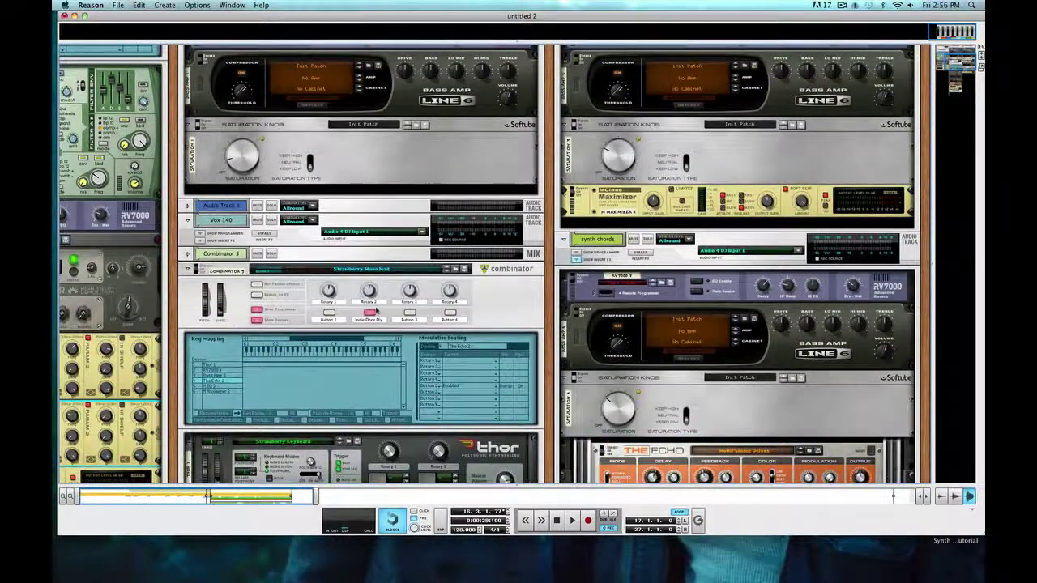
pyautogui.scroll(-2, 346, 287)
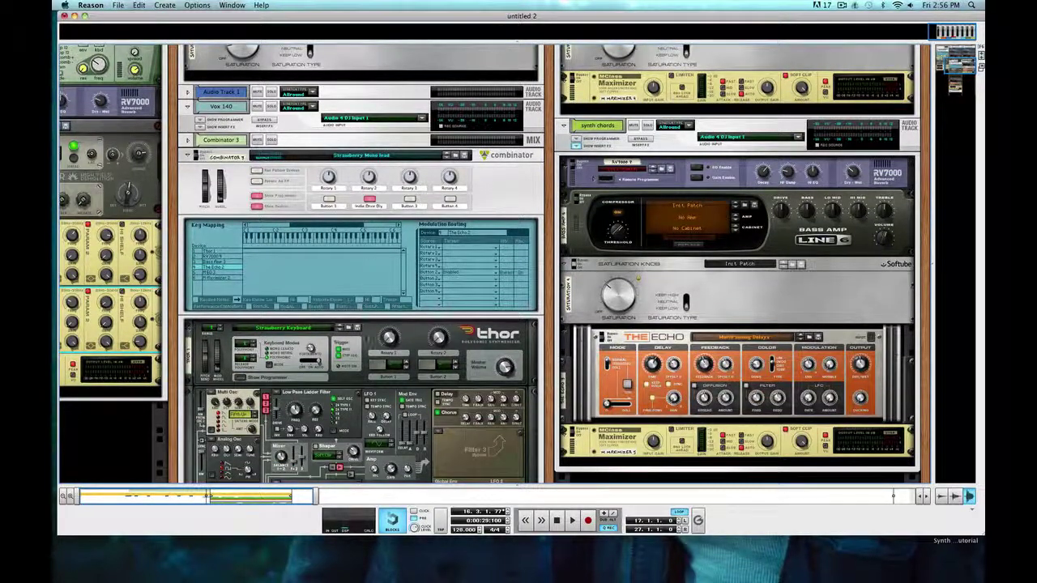
pyautogui.scroll(-4, 366, 336)
pyautogui.scroll(-4, 381, 315)
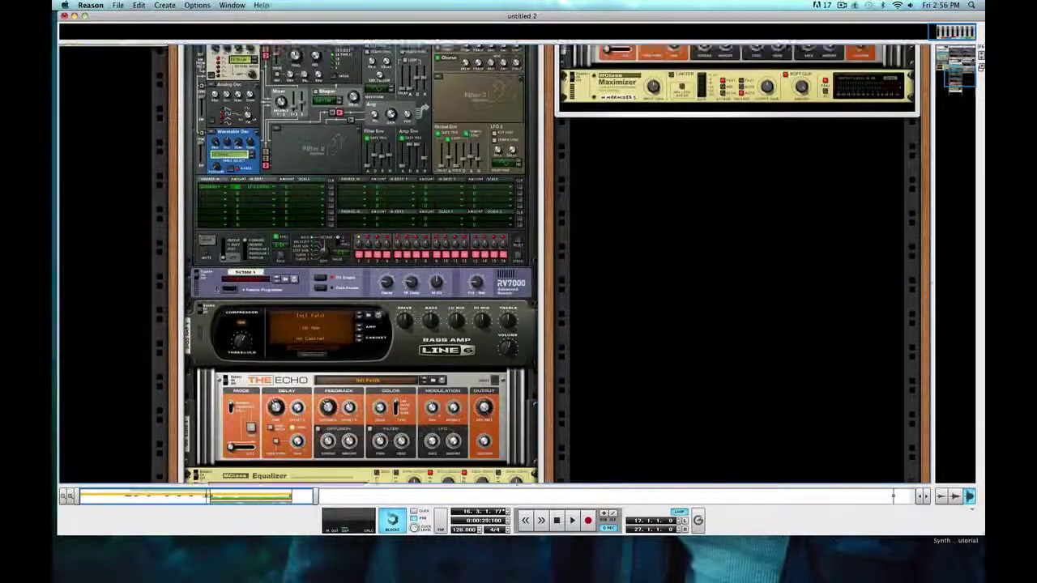
pyautogui.scroll(5, 394, 332)
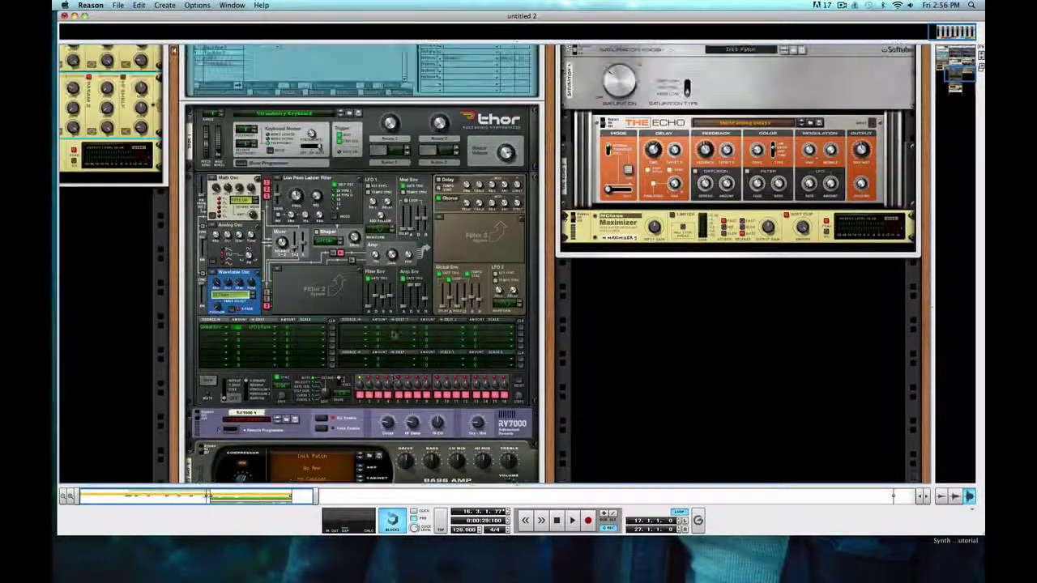
pyautogui.scroll(3, 394, 333)
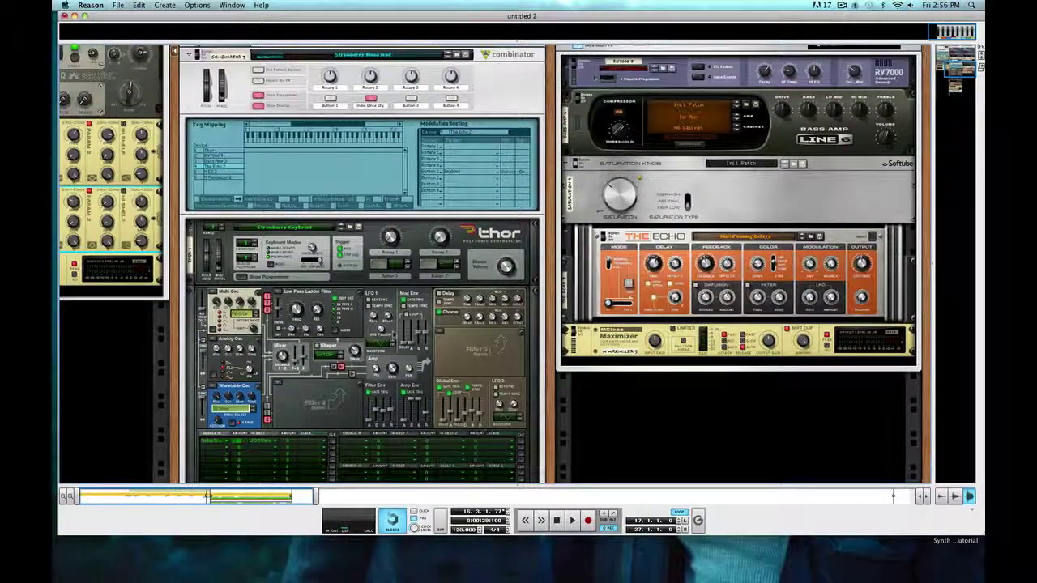
pyautogui.hscroll(-3, 494, 264)
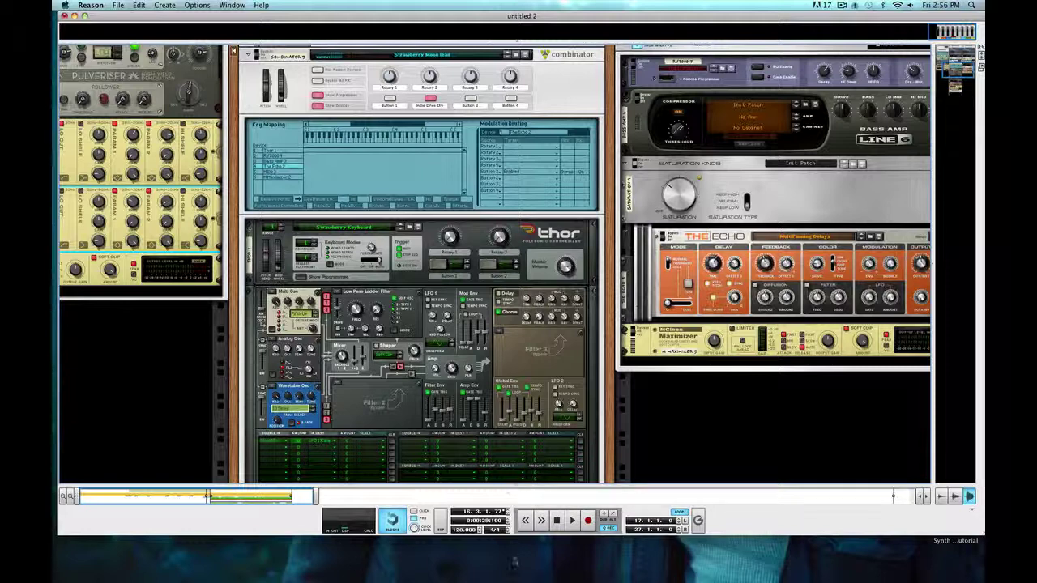
# Bring the sequencer view back to bars 22–47 and set the song position to bar 15
pyautogui.click(589, 489)
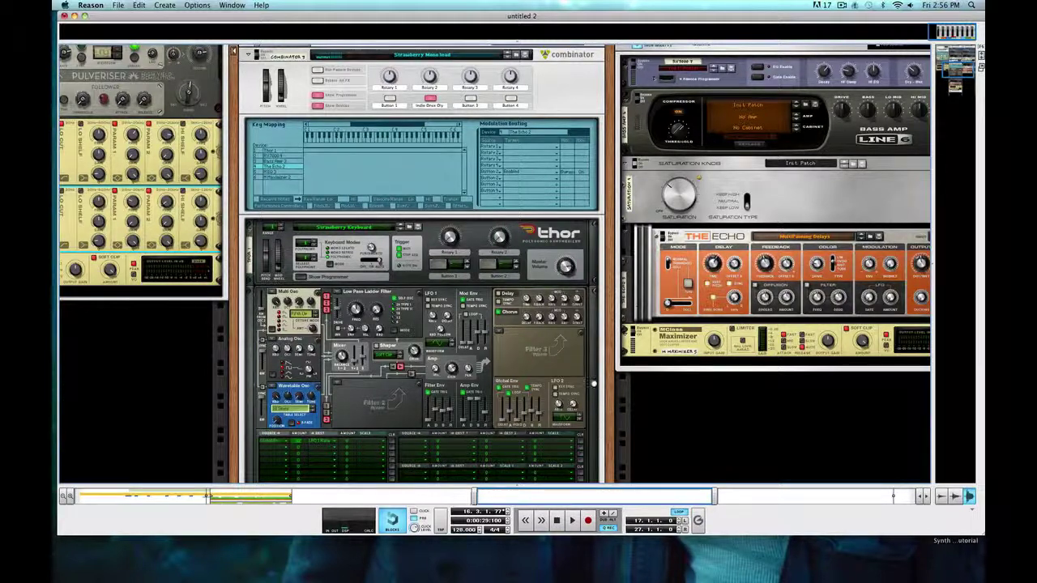
pyautogui.moveTo(517, 486); pyautogui.dragTo(516, 402)
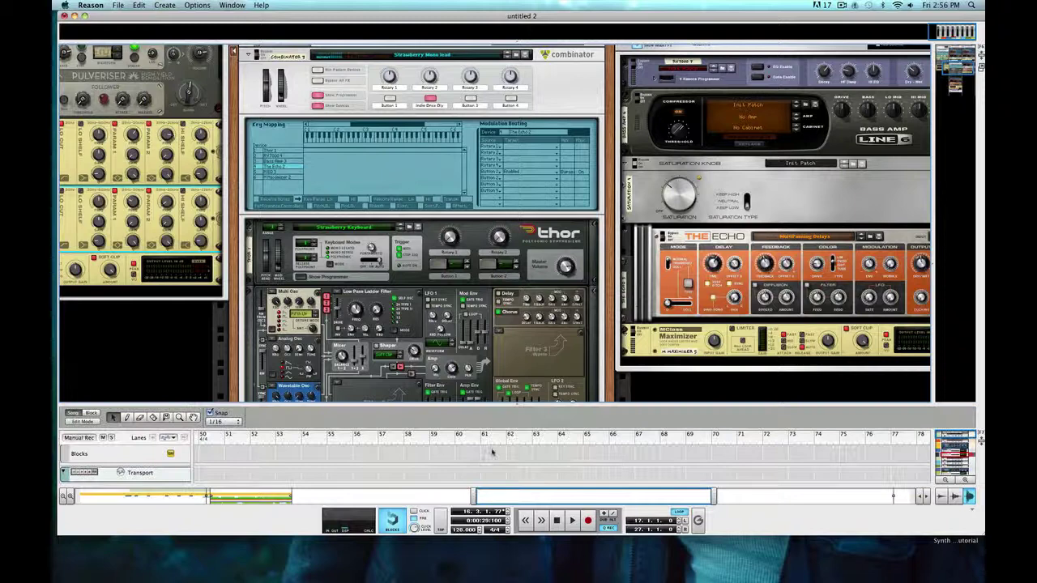
pyautogui.moveTo(634, 499); pyautogui.dragTo(296, 495)
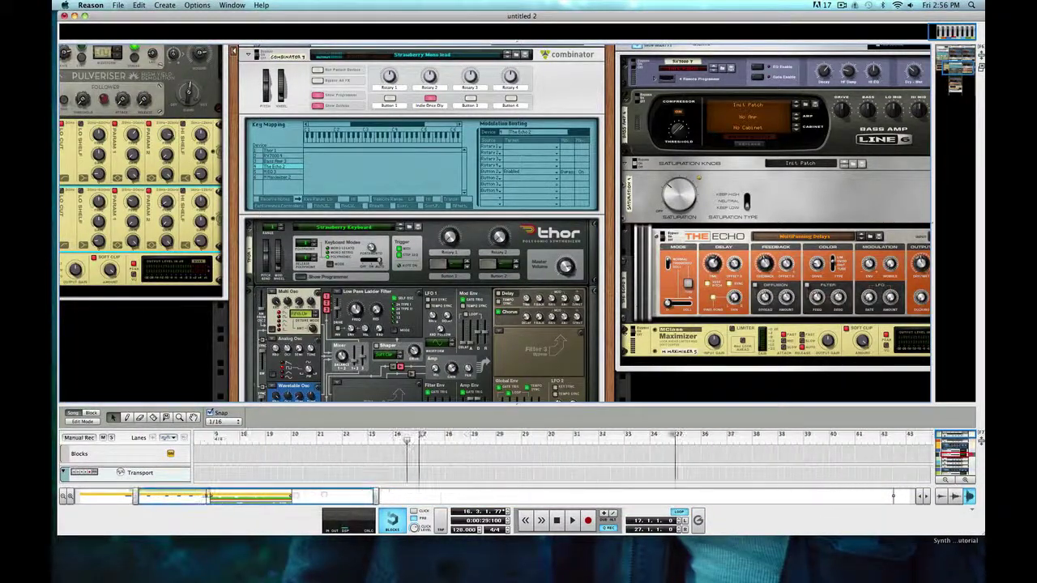
pyautogui.click(357, 442)
pyautogui.moveTo(357, 448); pyautogui.dragTo(369, 442)
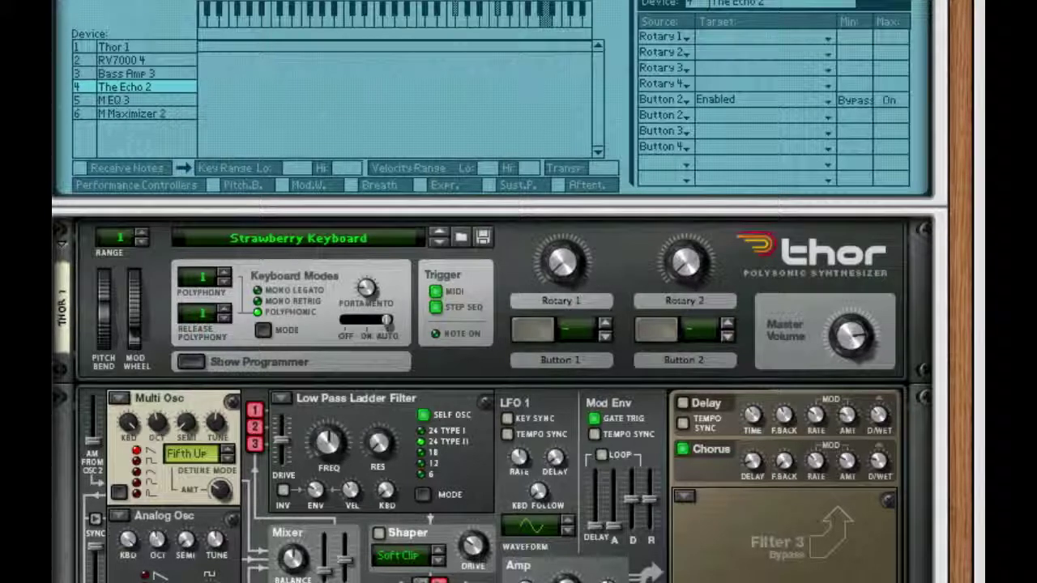
# Scroll down through the empty rack
pyautogui.scroll(5, 809, 280)
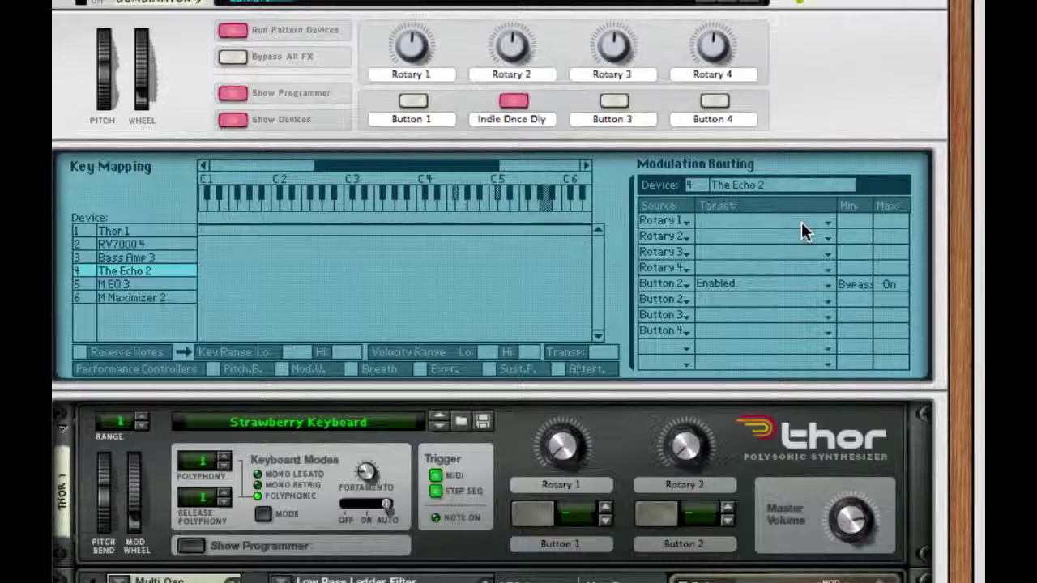
pyautogui.scroll(-5, 801, 223)
pyautogui.scroll(-3, 801, 222)
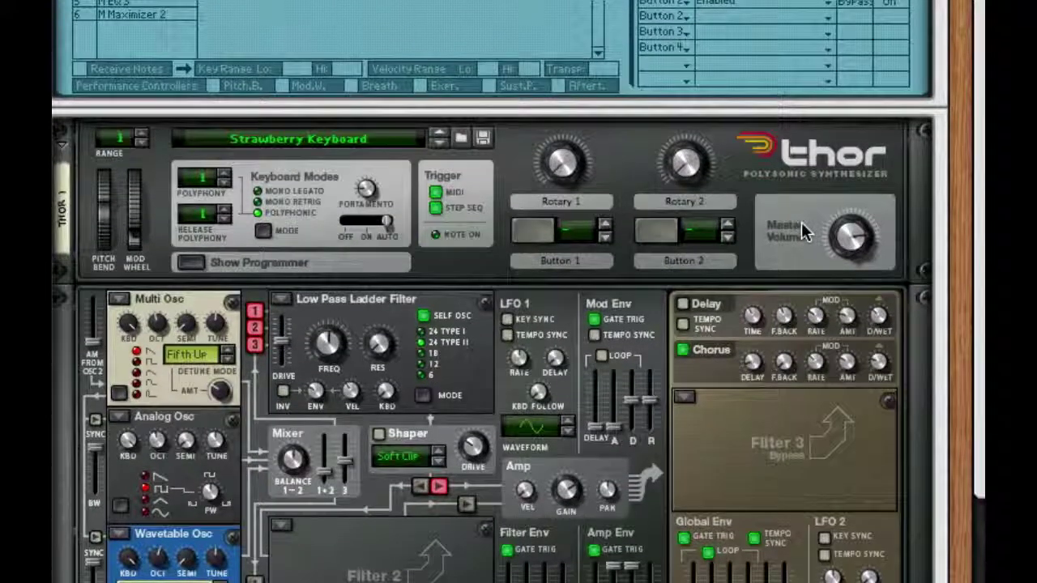
pyautogui.scroll(-3, 801, 222)
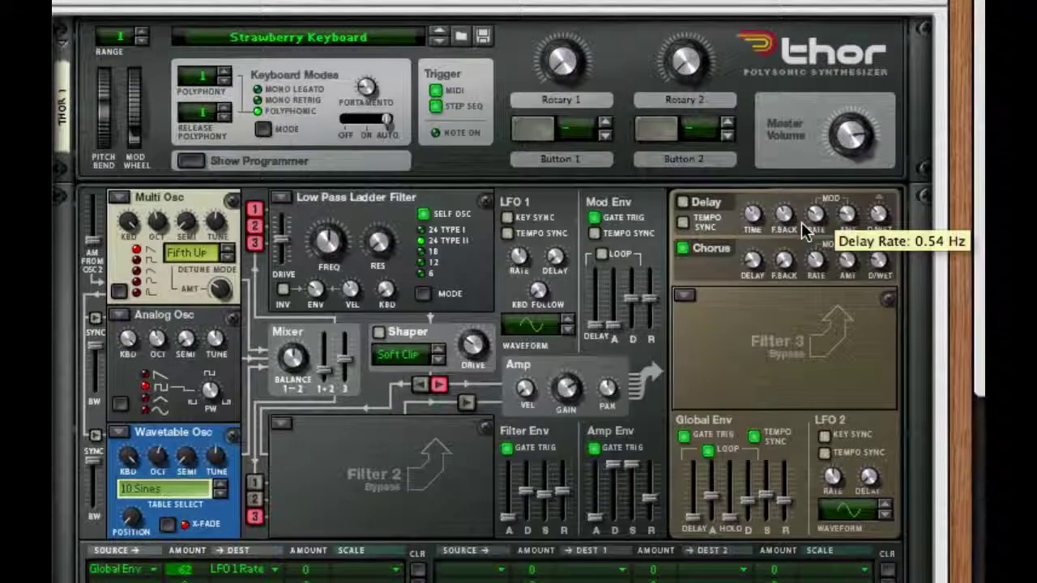
pyautogui.scroll(-5, 801, 222)
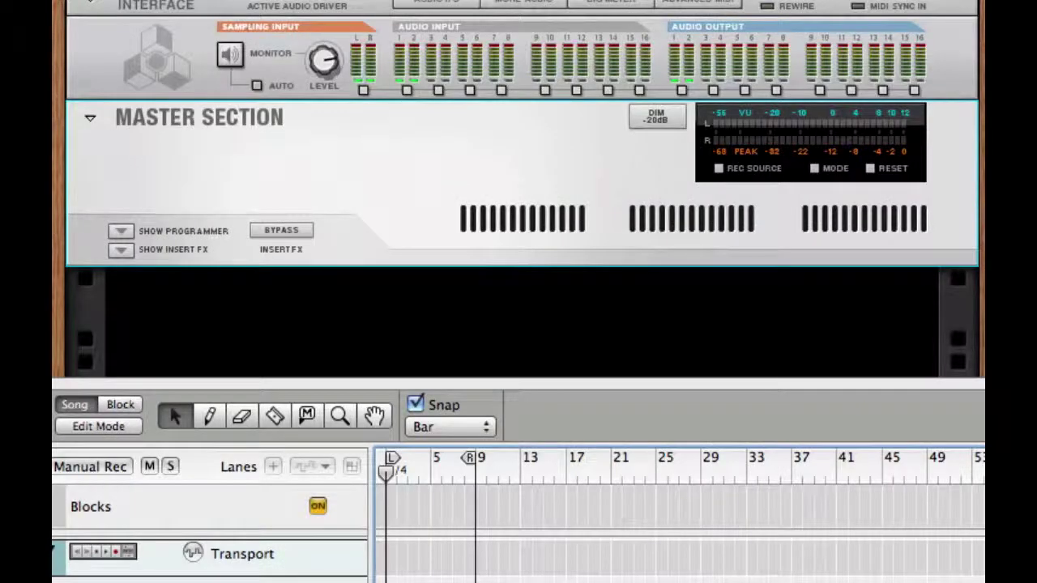
pyautogui.scroll(-5, 518, 186)
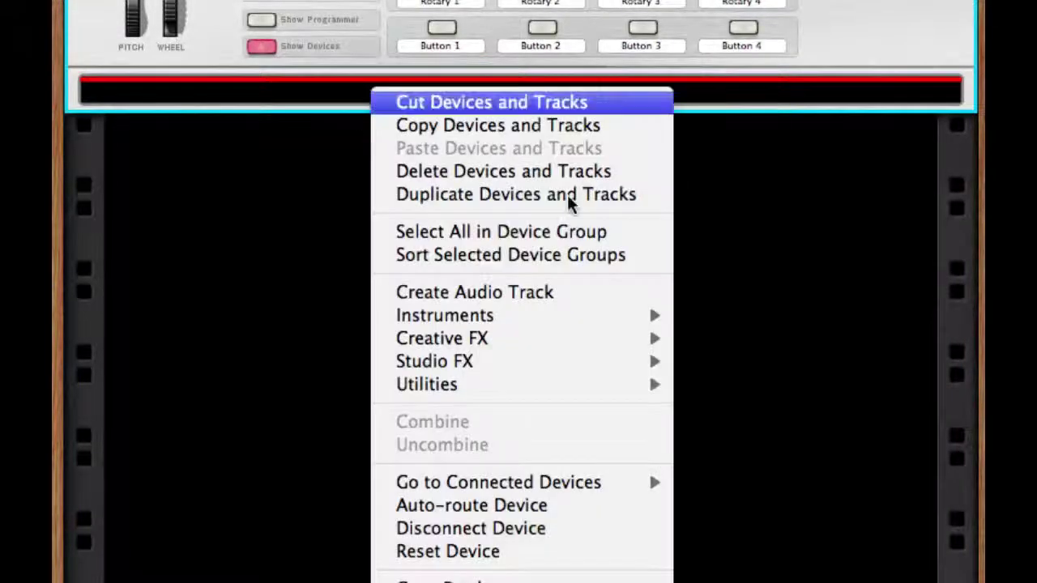
# Add a Thor synth to the Combinator with pitch bend range 1 and release polyphony 1
pyautogui.moveTo(653, 320)
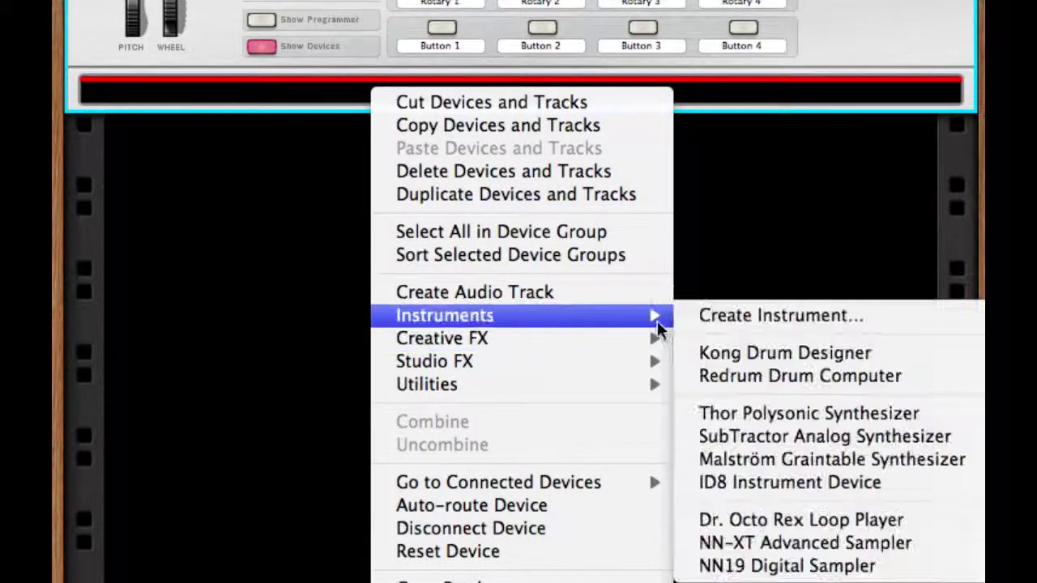
pyautogui.click(875, 415)
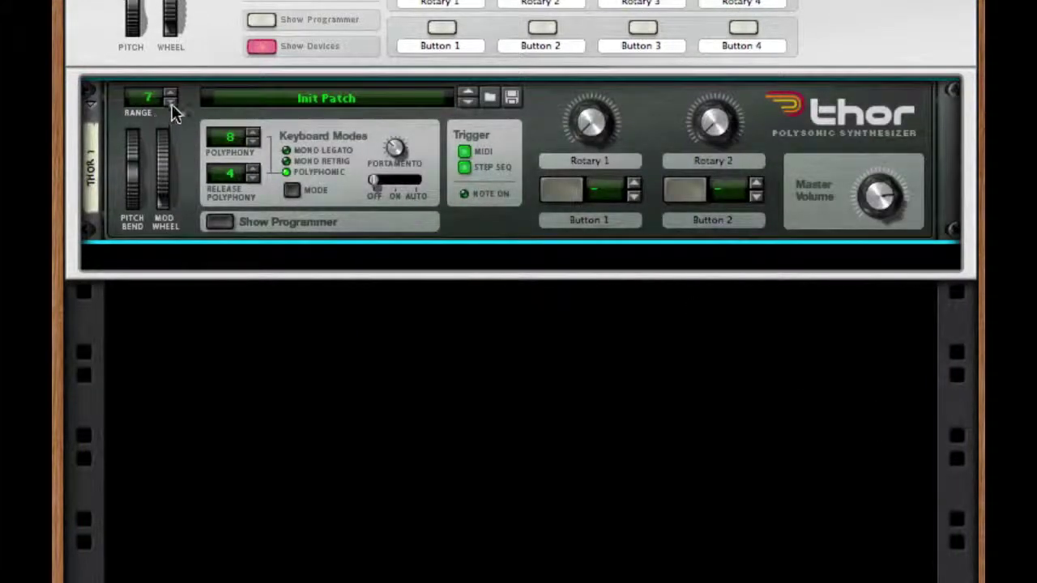
pyautogui.click(171, 102)
pyautogui.click(252, 177)
pyautogui.click(252, 177)
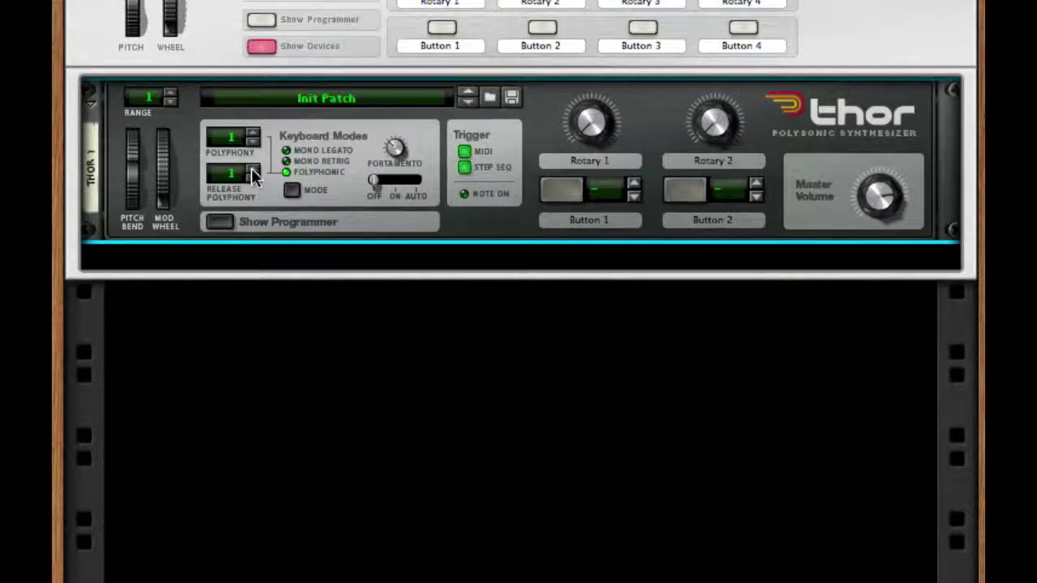
# Switch Thor to mono retrigger with Auto portamento at 19
pyautogui.click(330, 157)
pyautogui.click(391, 183)
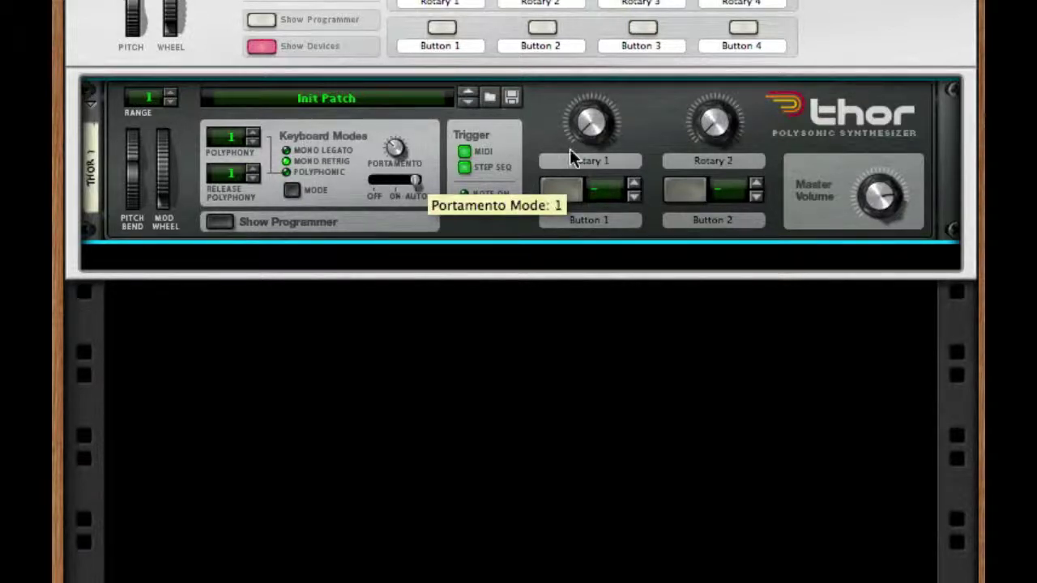
pyautogui.moveTo(395, 148); pyautogui.dragTo(395, 161)
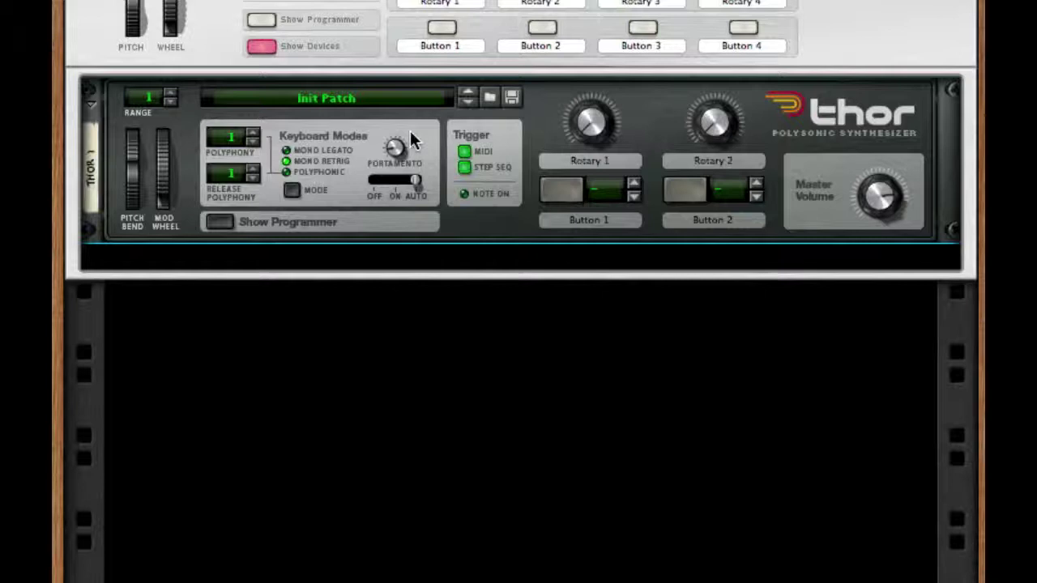
pyautogui.moveTo(391, 153); pyautogui.dragTo(394, 145)
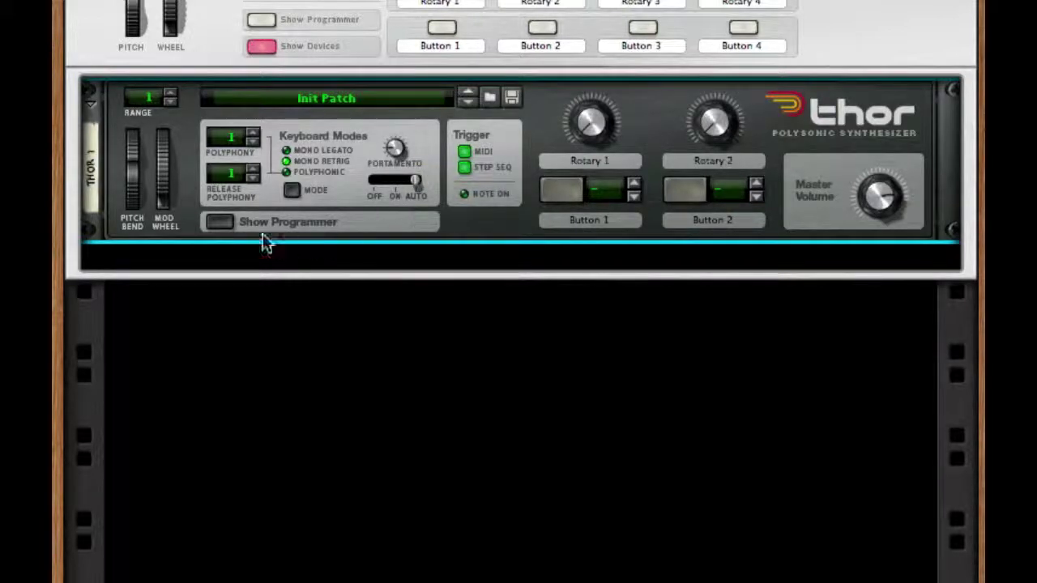
# Make Osc 1 a Multi Oscillator with detune about 34 in Fifth Up mode
pyautogui.click(220, 222)
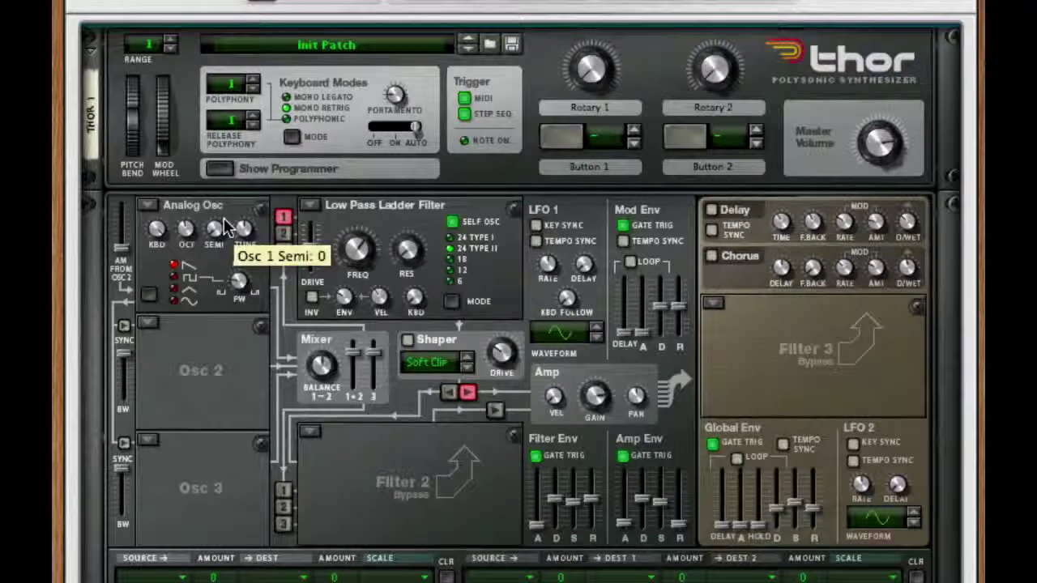
pyautogui.scroll(-3, 228, 227)
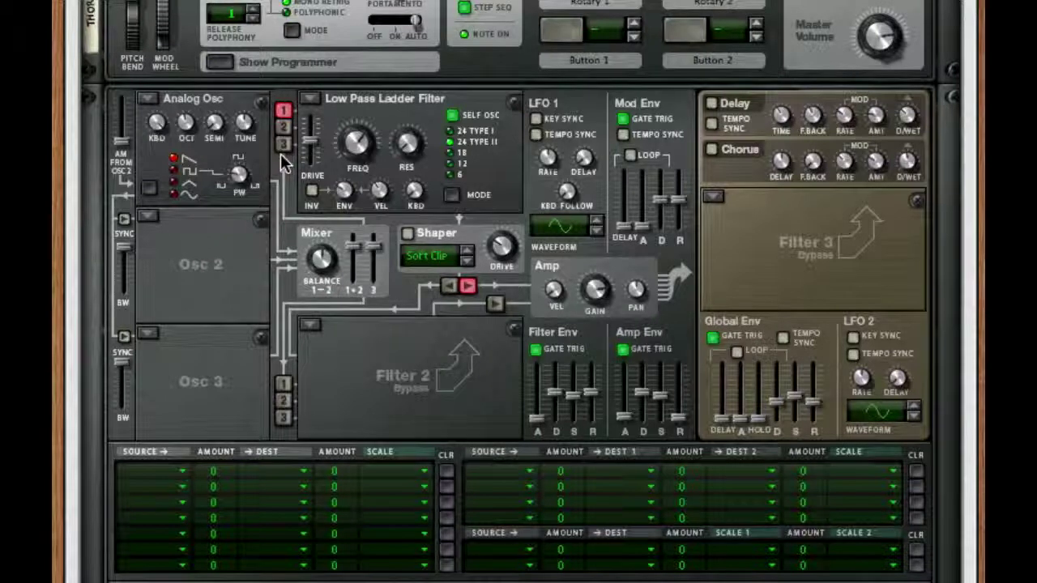
pyautogui.click(150, 98)
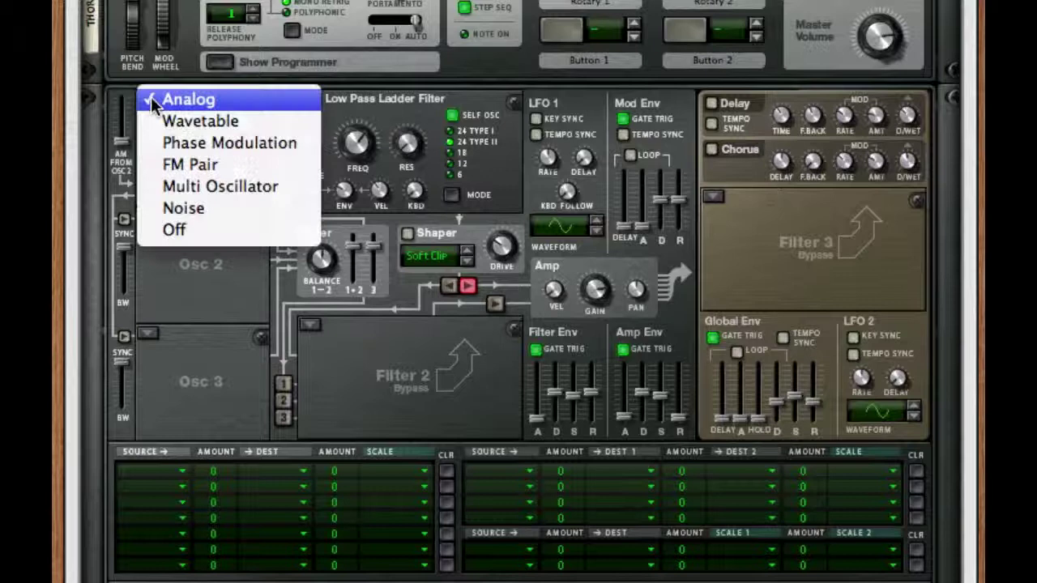
pyautogui.click(254, 186)
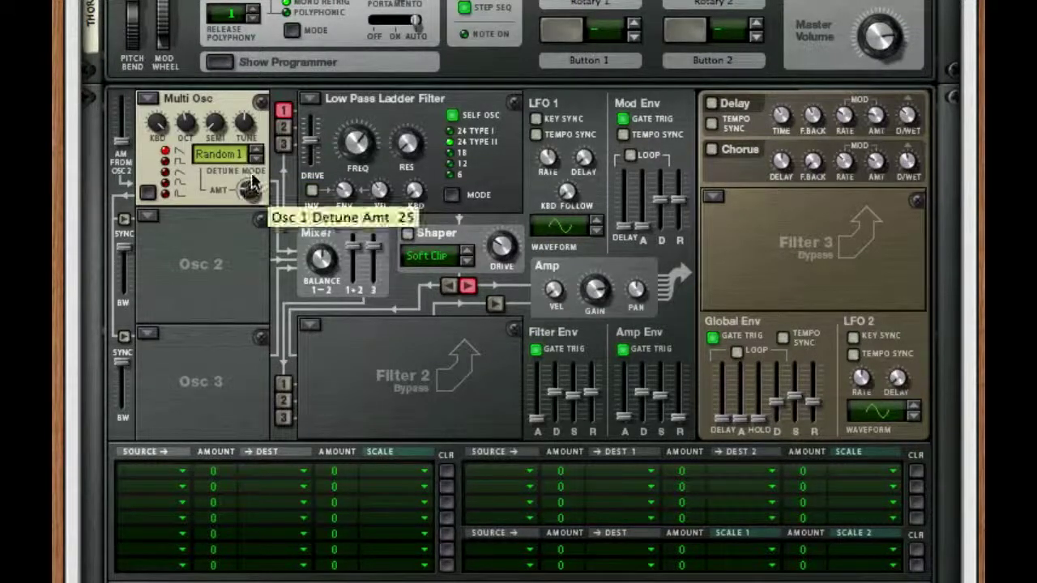
pyautogui.moveTo(248, 190); pyautogui.dragTo(256, 156)
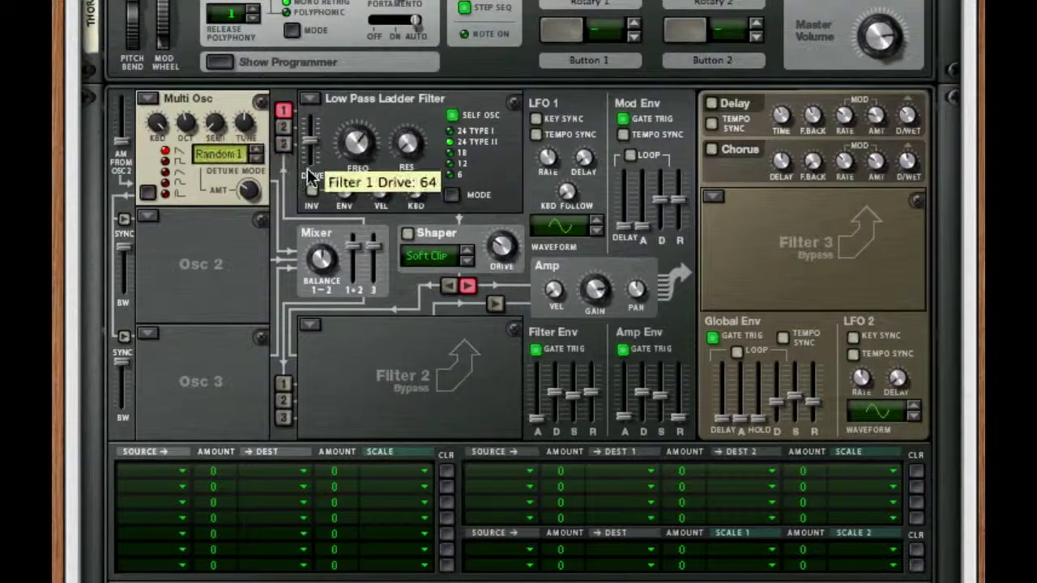
pyautogui.click(224, 158)
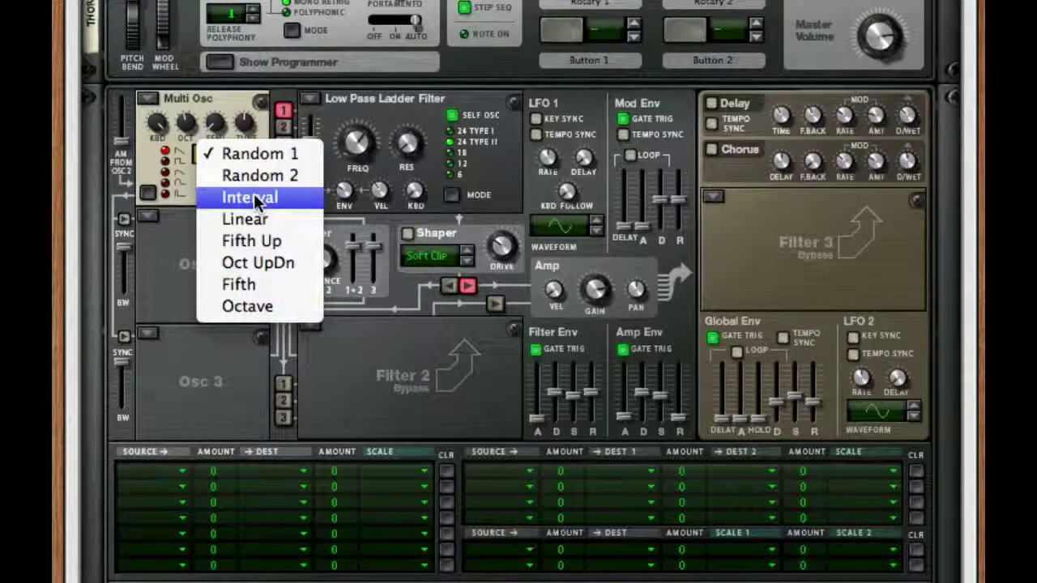
pyautogui.click(252, 241)
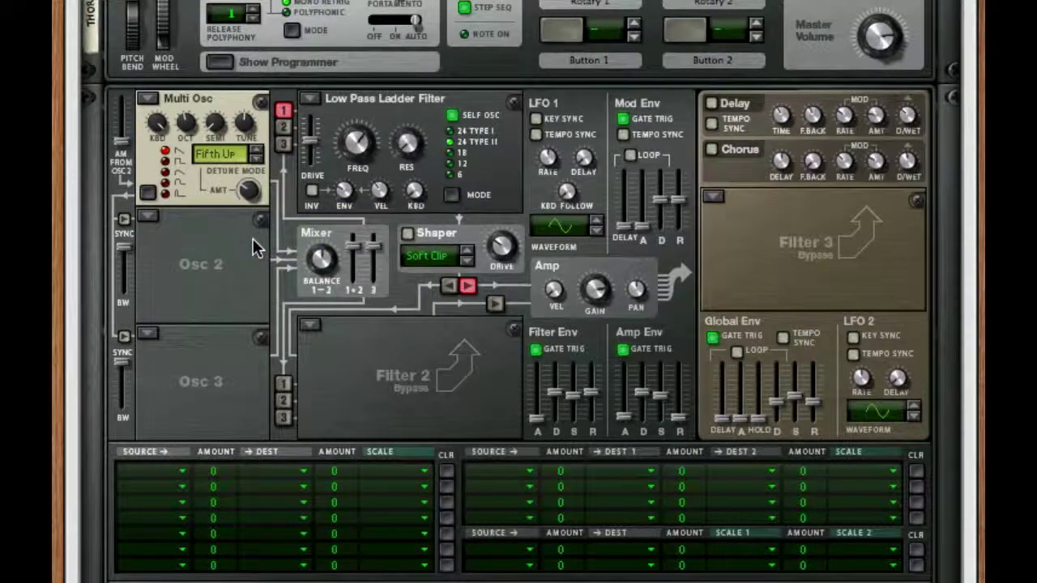
# Load an Analog square-wave oscillator into Osc 2 with pulse width about 61
pyautogui.click(151, 219)
pyautogui.click(232, 84)
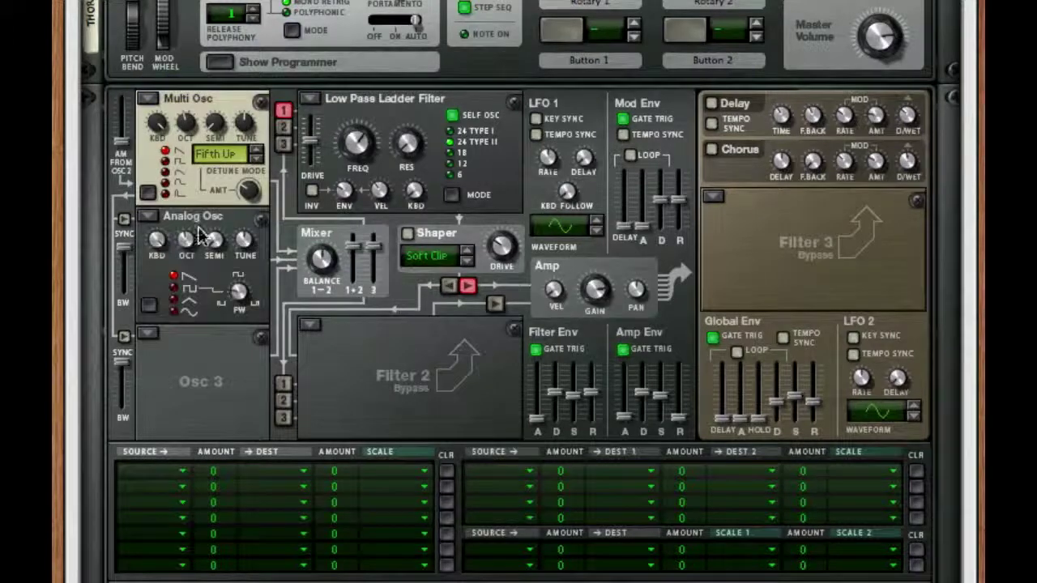
pyautogui.click(174, 287)
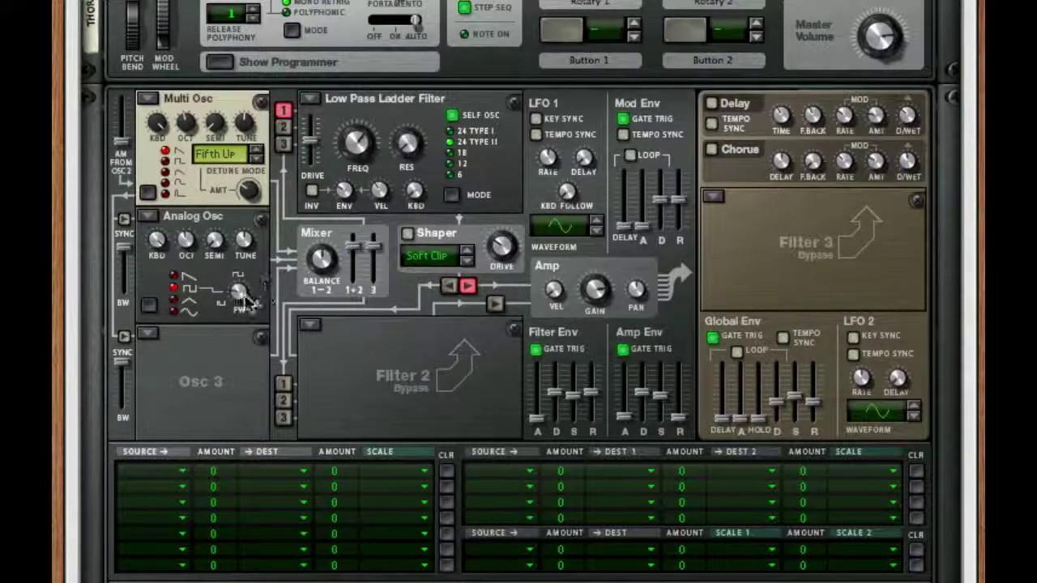
pyautogui.moveTo(243, 247); pyautogui.dragTo(240, 198)
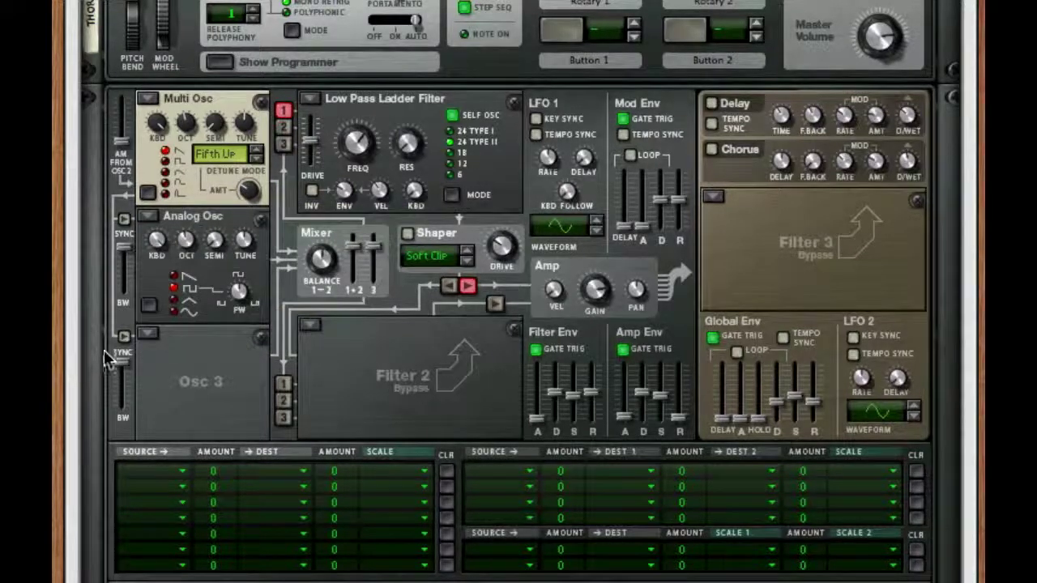
# Load a Wavetable oscillator with the 10 Sines table into Osc 3, one octave up, position 0
pyautogui.click(148, 341)
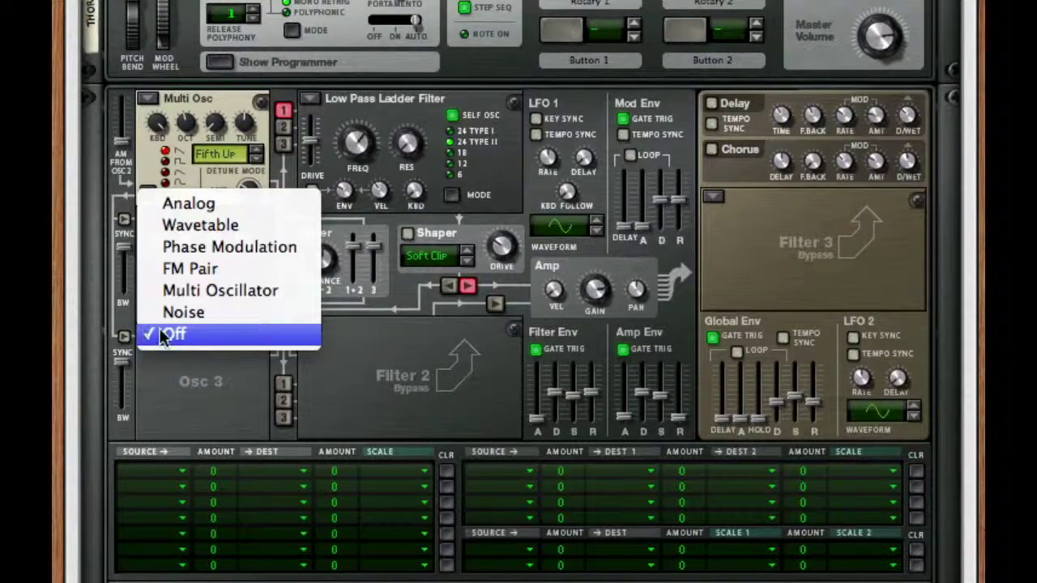
pyautogui.click(237, 226)
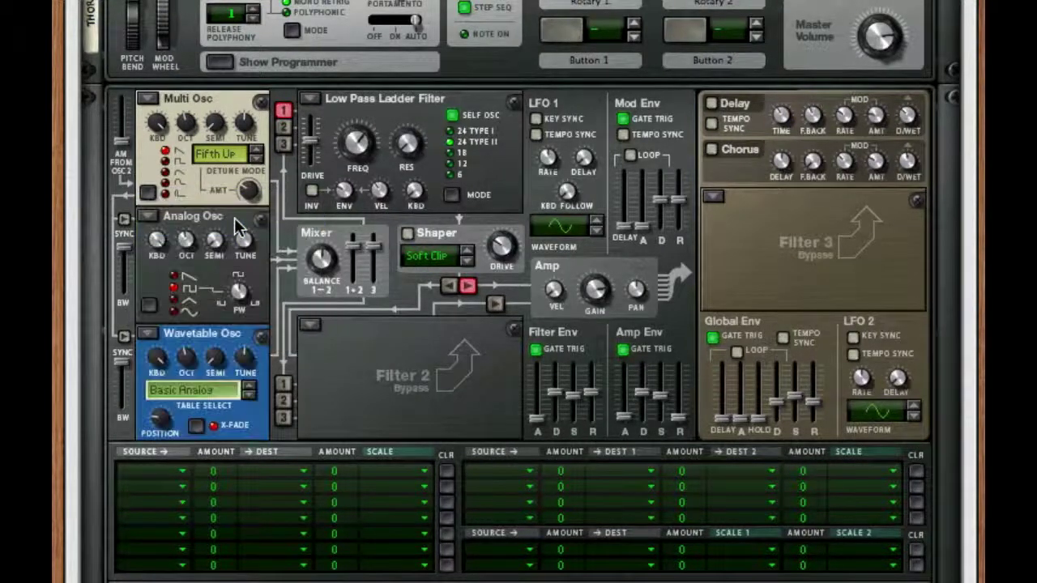
pyautogui.click(212, 390)
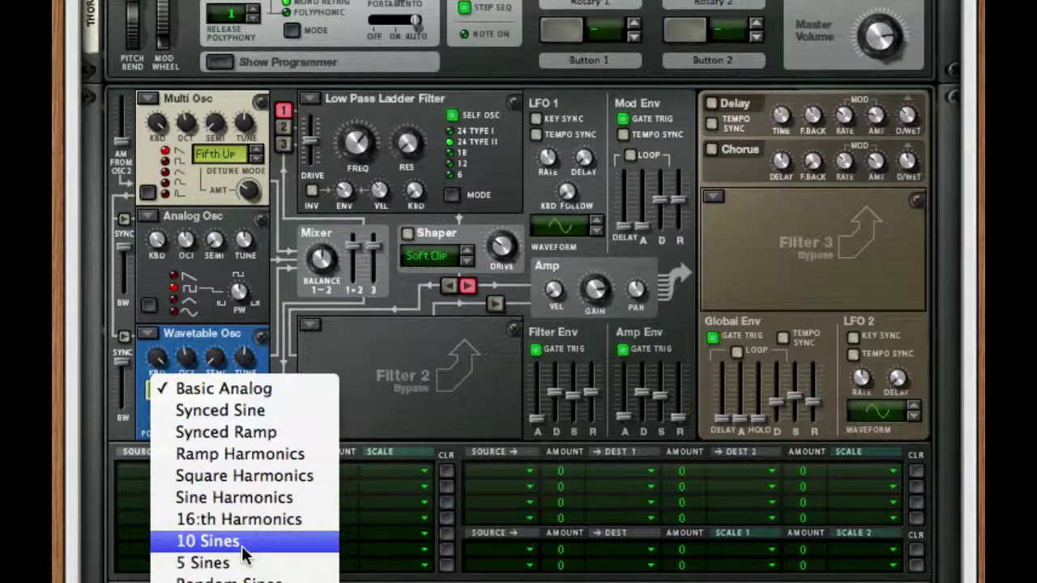
pyautogui.click(243, 543)
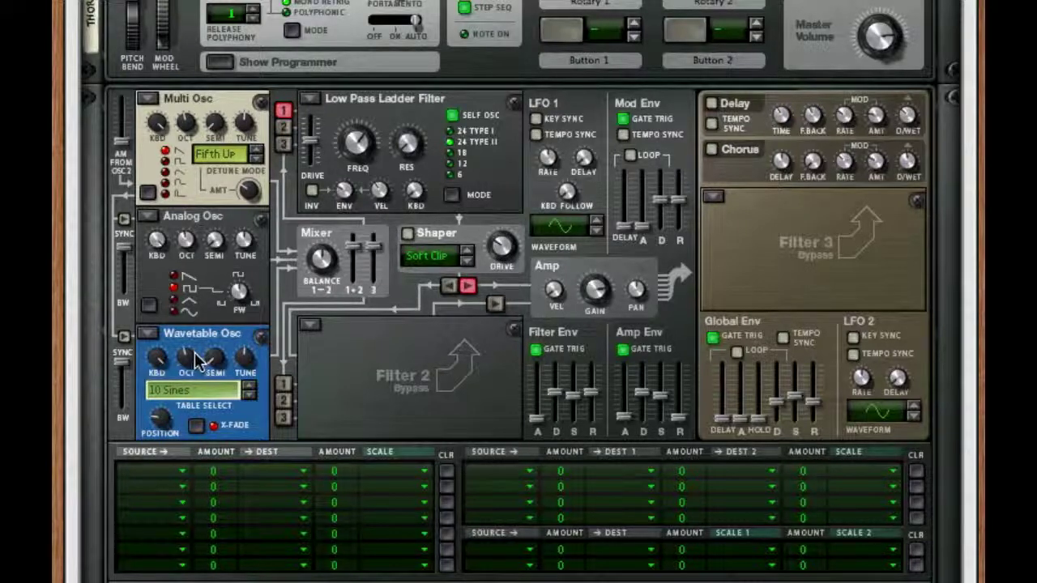
pyautogui.moveTo(192, 365)
pyautogui.moveTo(193, 364); pyautogui.dragTo(190, 330)
pyautogui.moveTo(162, 418); pyautogui.dragTo(162, 442)
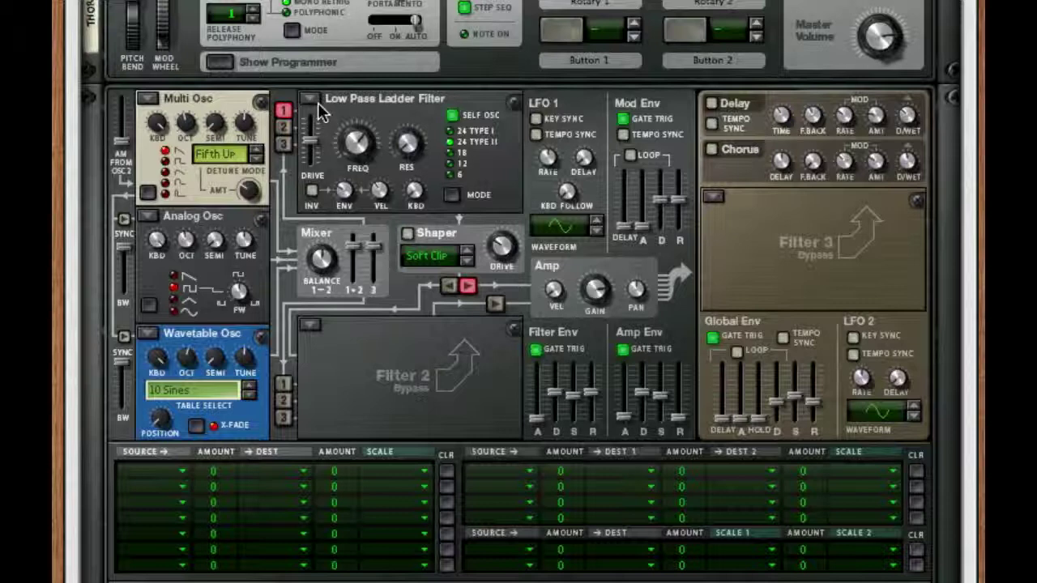
# Route Osc 2 and 3 into Filter 1, set cutoff to 900 Hz, and enable chorus at 2.5 ms
pyautogui.click(284, 128)
pyautogui.click(284, 144)
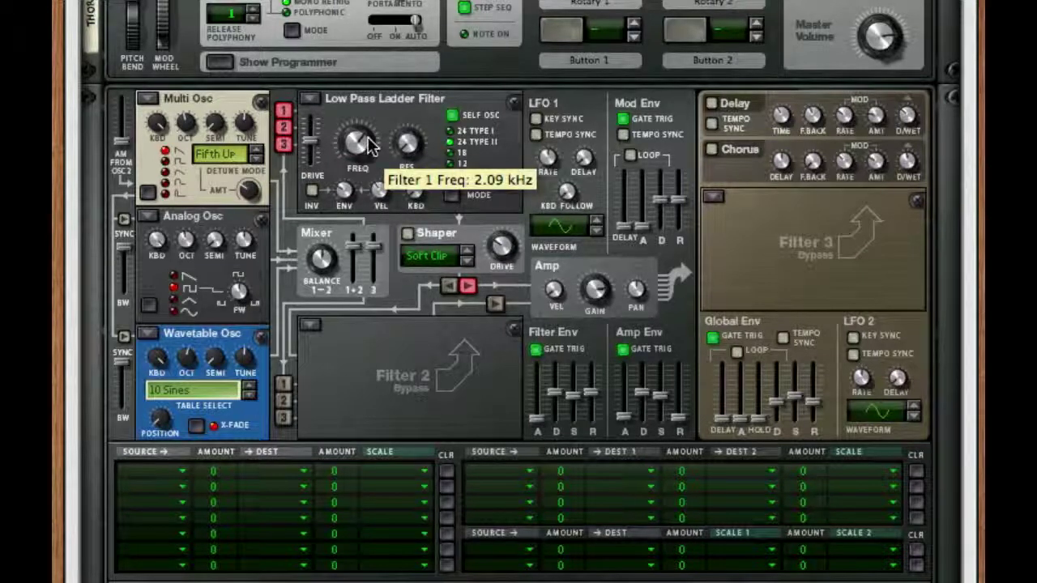
pyautogui.moveTo(369, 144); pyautogui.dragTo(369, 186)
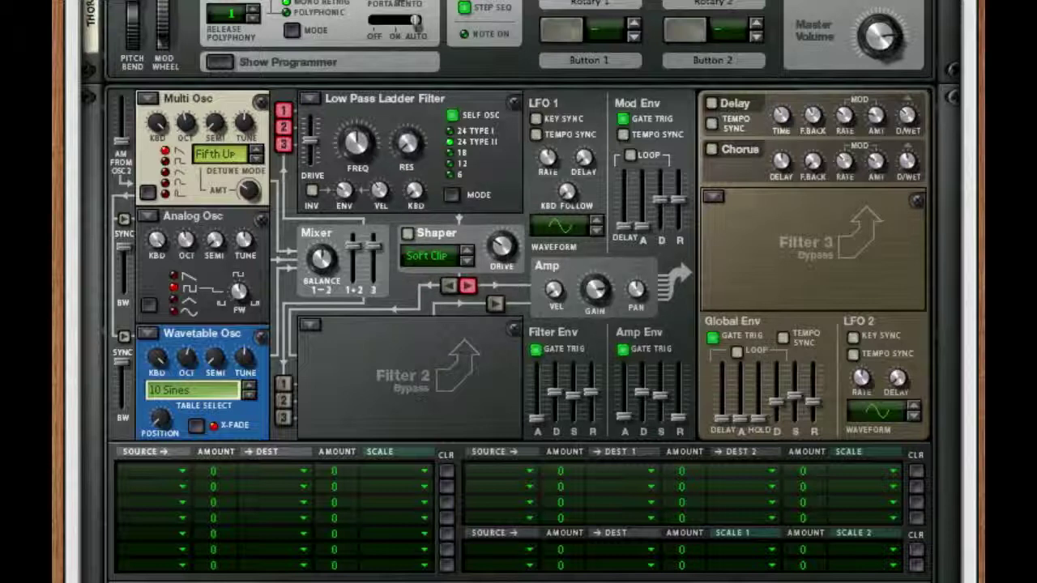
pyautogui.click(711, 153)
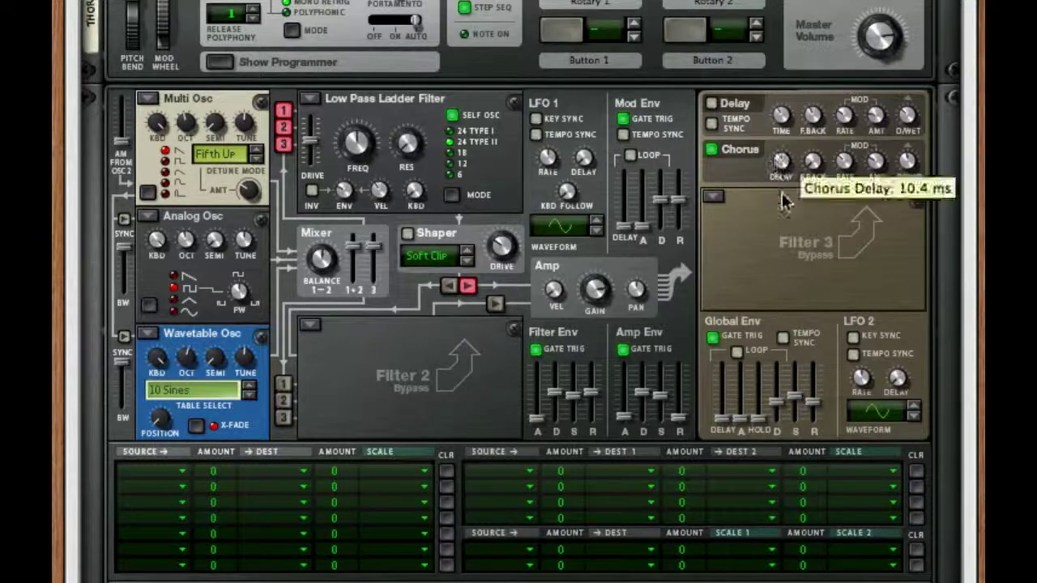
pyautogui.moveTo(784, 203); pyautogui.dragTo(784, 292)
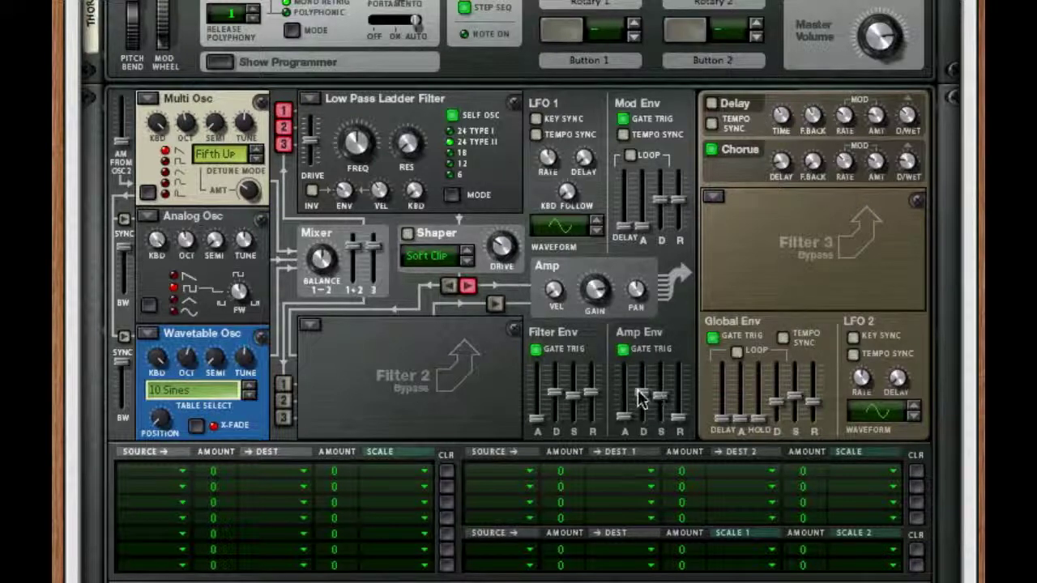
# Set the amp envelope to maximum decay and sustain, 1.09 s release and 40.7 ms attack
pyautogui.moveTo(640, 395); pyautogui.dragTo(652, 239)
pyautogui.moveTo(659, 397); pyautogui.dragTo(693, 320)
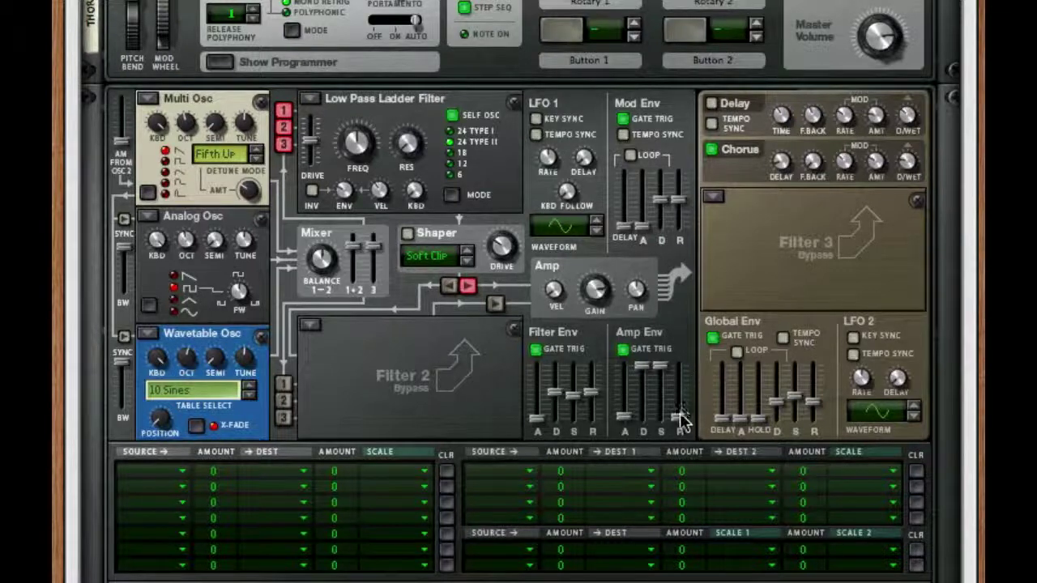
pyautogui.moveTo(678, 421); pyautogui.dragTo(677, 403)
pyautogui.moveTo(626, 427); pyautogui.dragTo(650, 413)
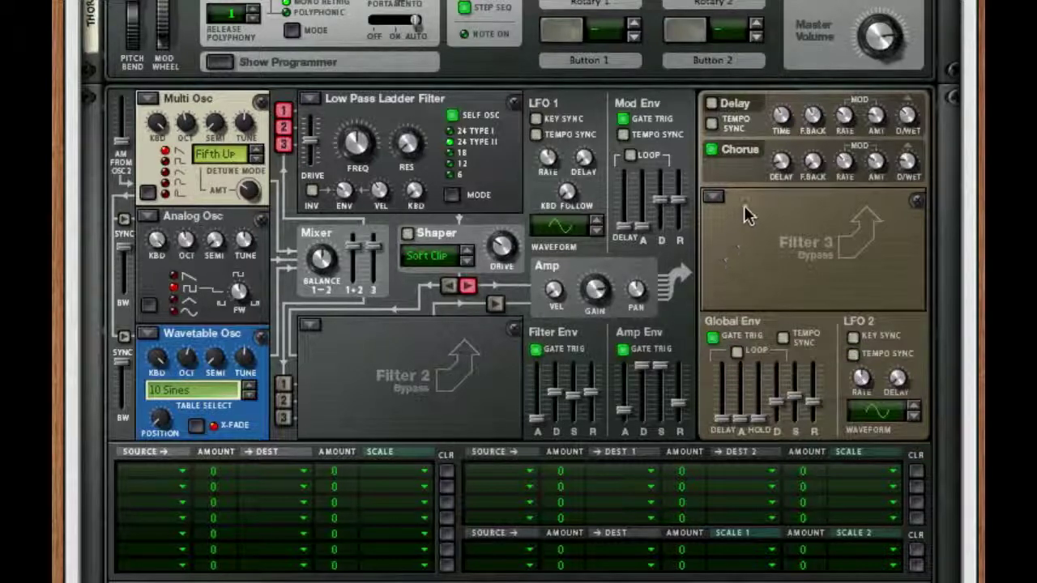
# Add an RV7000 Advanced Reverb below Thor with decay 36 and dry-wet 42
pyautogui.rightClick(790, 209)
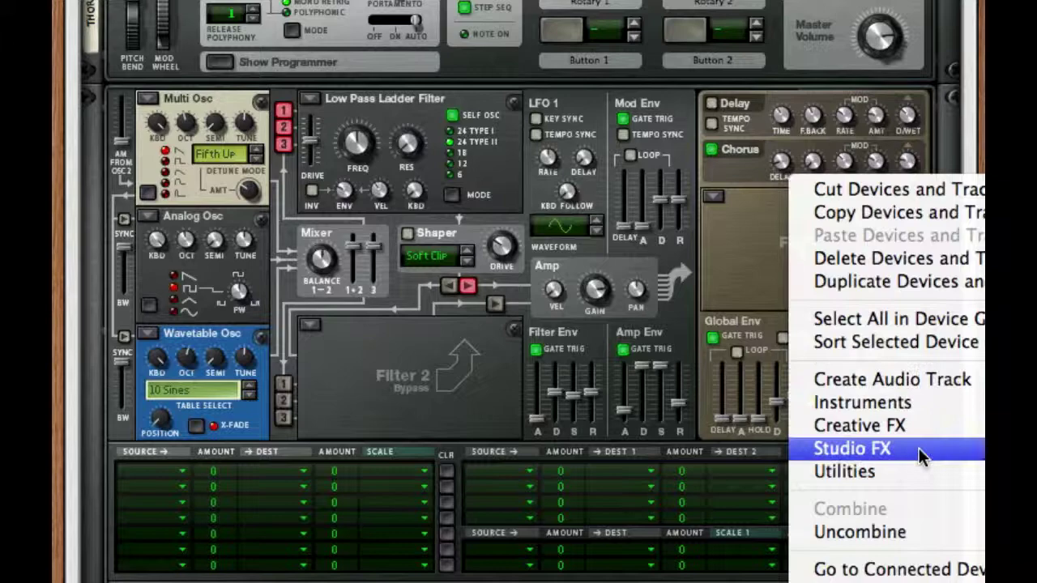
pyautogui.click(792, 289)
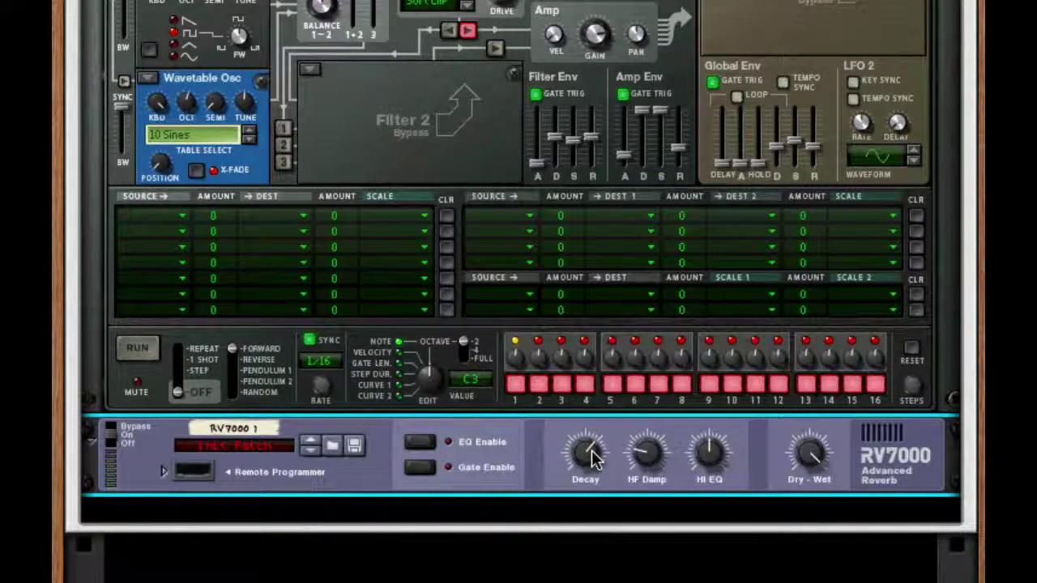
pyautogui.moveTo(592, 456); pyautogui.dragTo(585, 574)
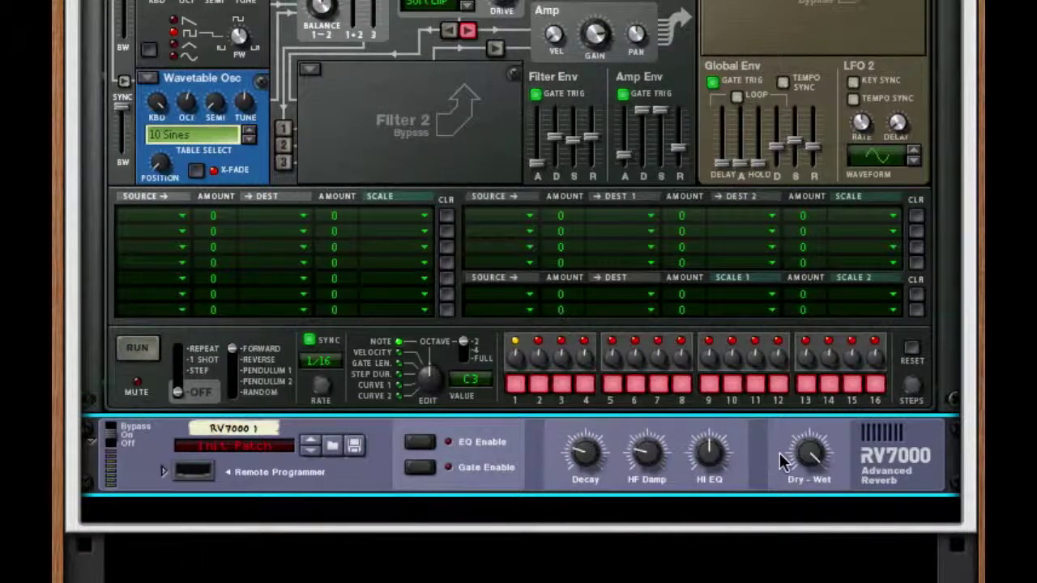
pyautogui.moveTo(810, 452); pyautogui.dragTo(810, 567)
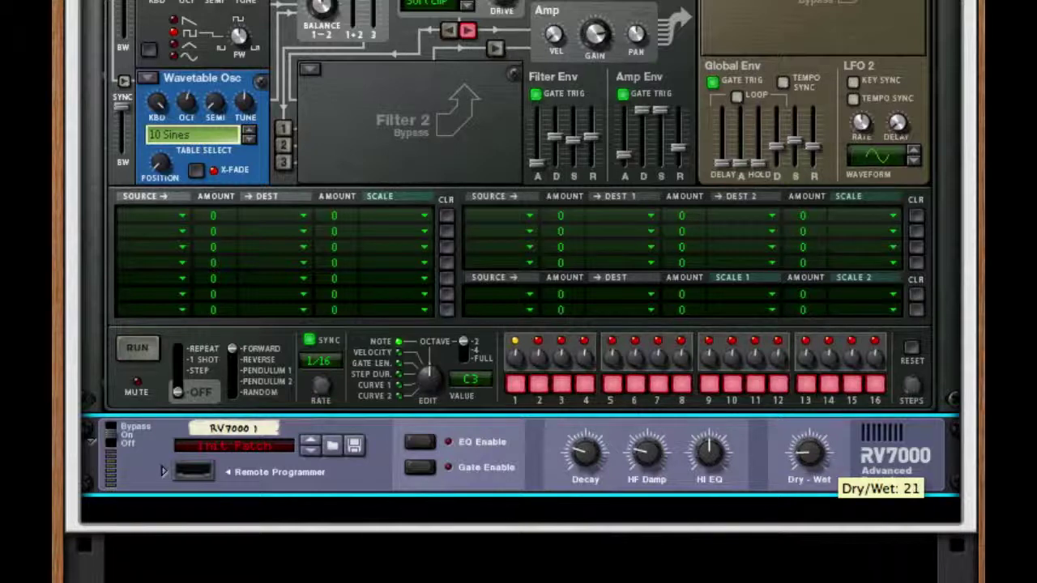
# Give the RV7000 room shape Four, 100 ms predelay and a larger room size
pyautogui.click(162, 471)
pyautogui.scroll(-3, 268, 381)
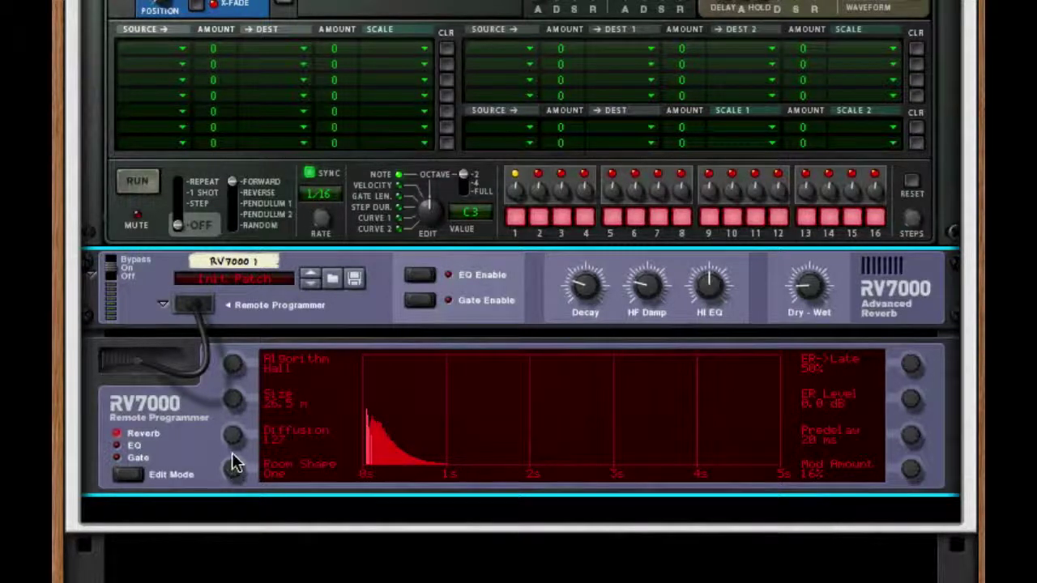
pyautogui.moveTo(233, 463); pyautogui.dragTo(260, 306)
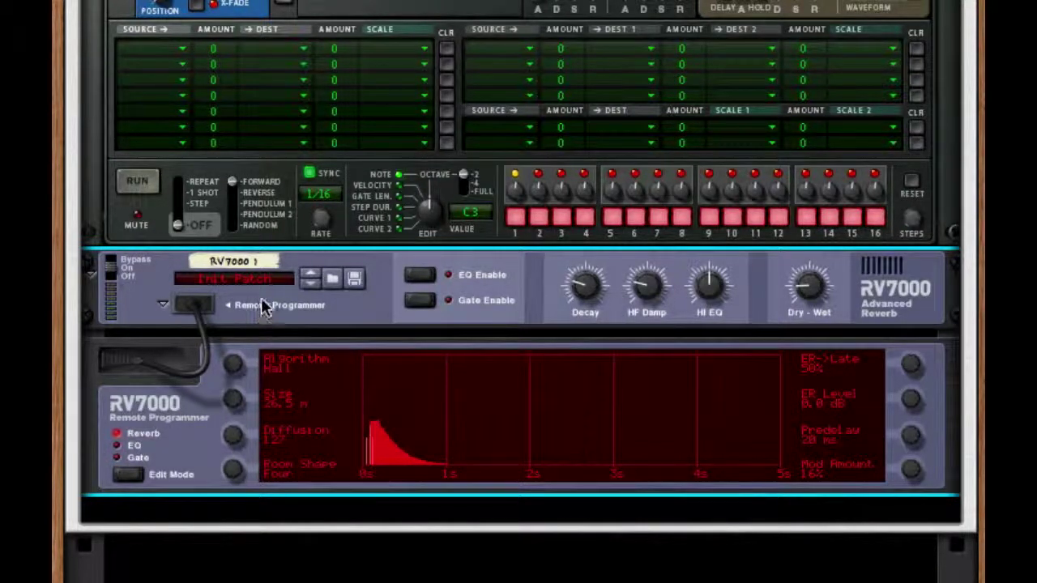
pyautogui.moveTo(908, 448); pyautogui.dragTo(915, 349)
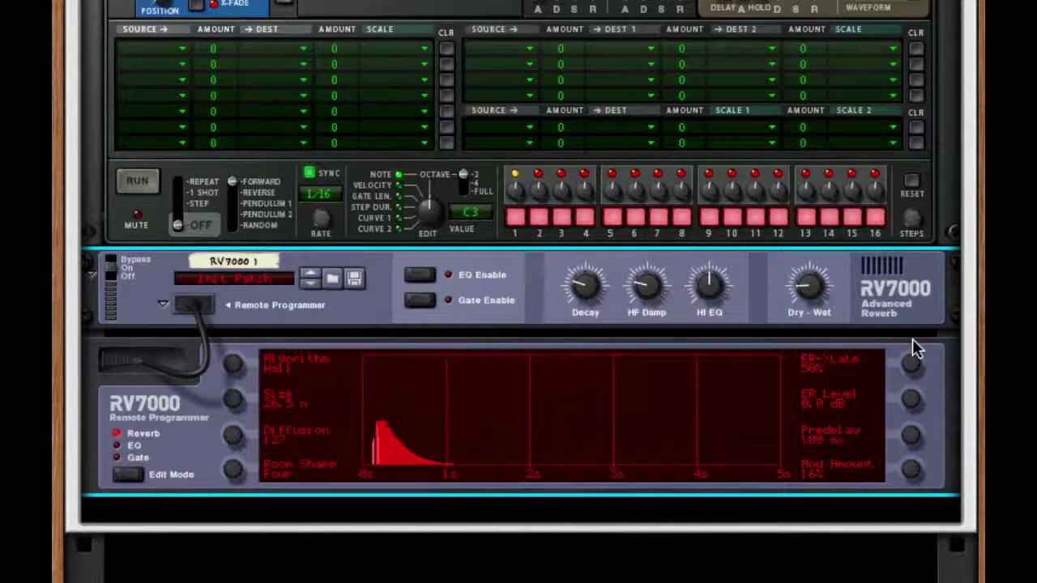
pyautogui.moveTo(236, 398); pyautogui.dragTo(331, 116)
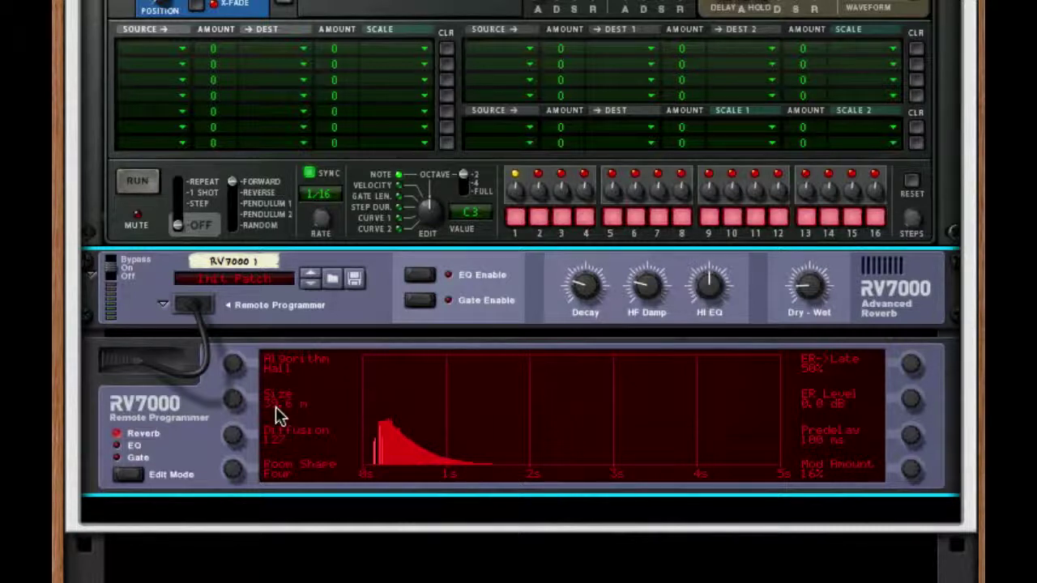
pyautogui.click(224, 304)
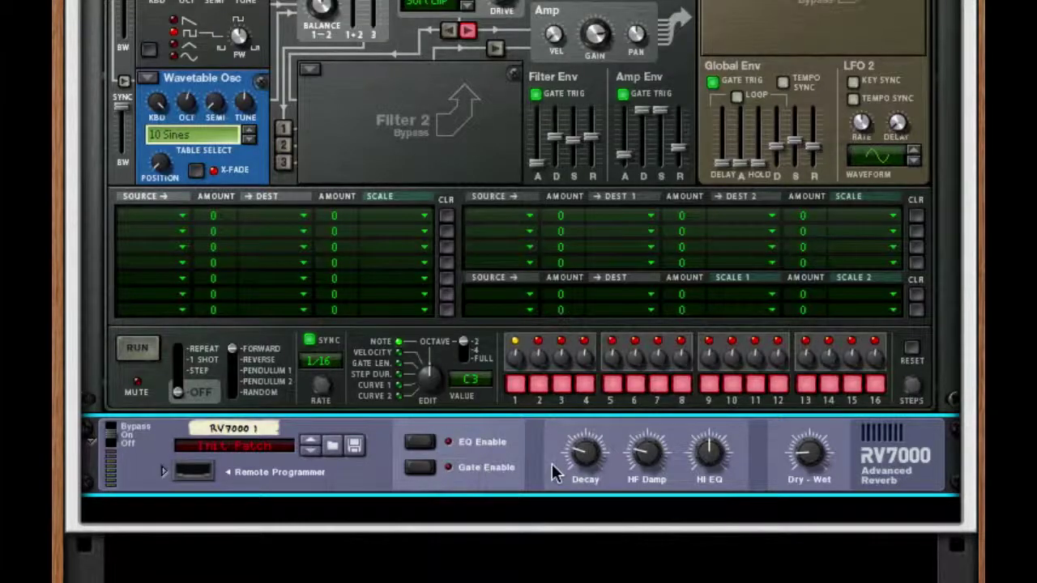
# Add a Line 6 Bass Amp with its compressor on and threshold at 60
pyautogui.rightClick(551, 473)
pyautogui.moveTo(718, 535)
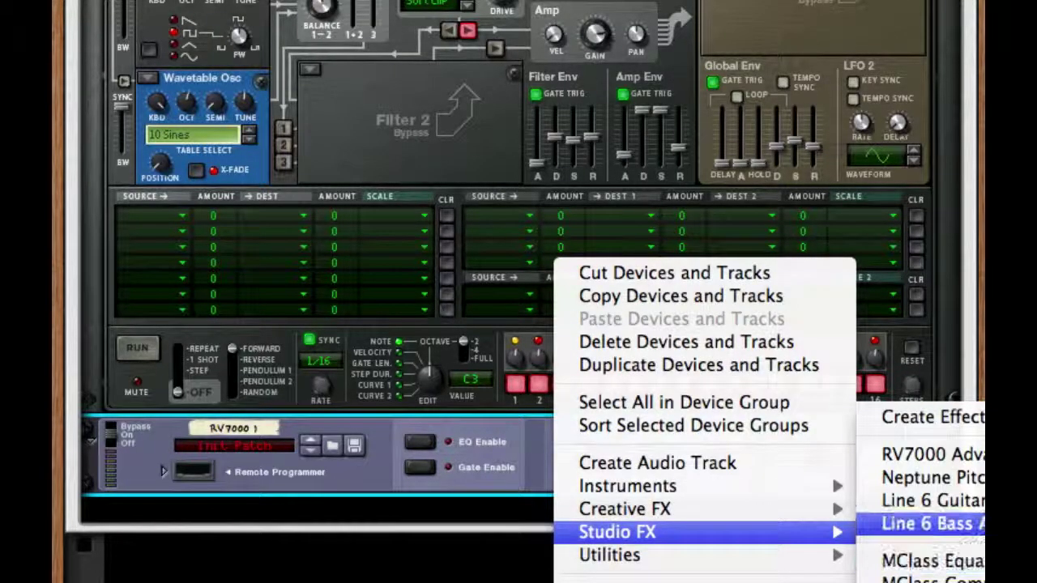
pyautogui.click(932, 523)
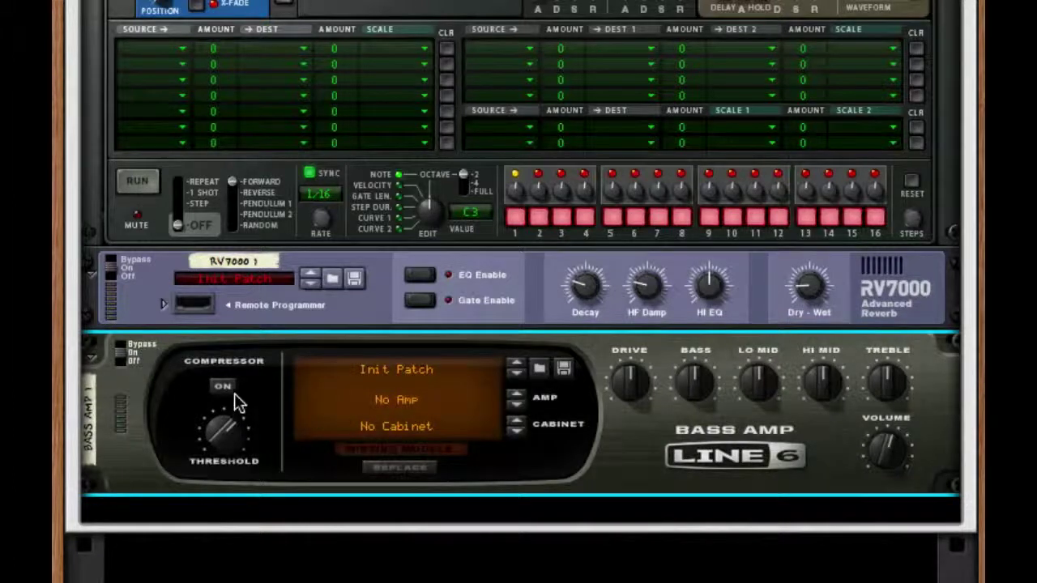
pyautogui.click(224, 387)
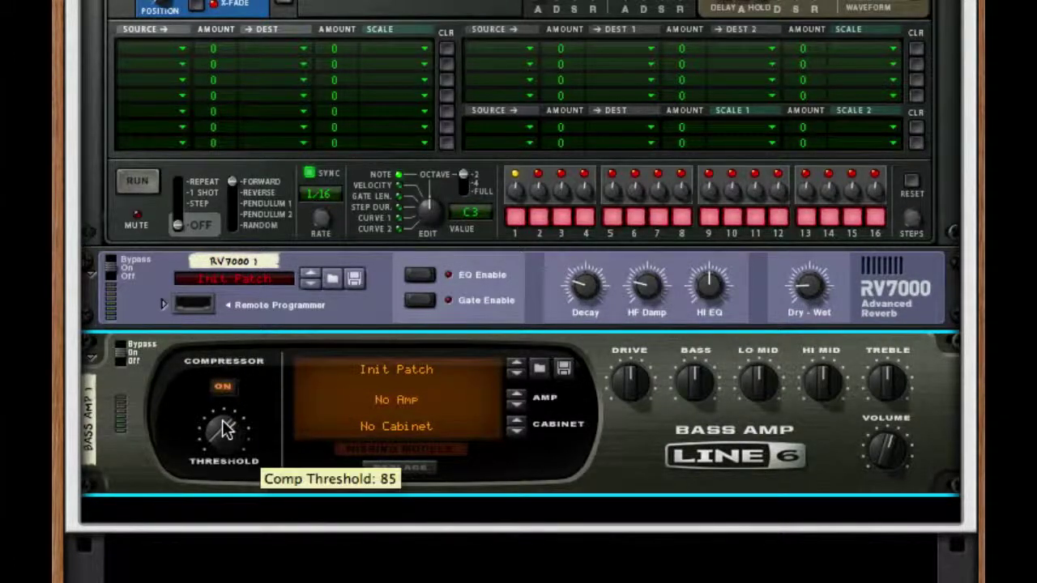
pyautogui.moveTo(226, 429); pyautogui.dragTo(220, 461)
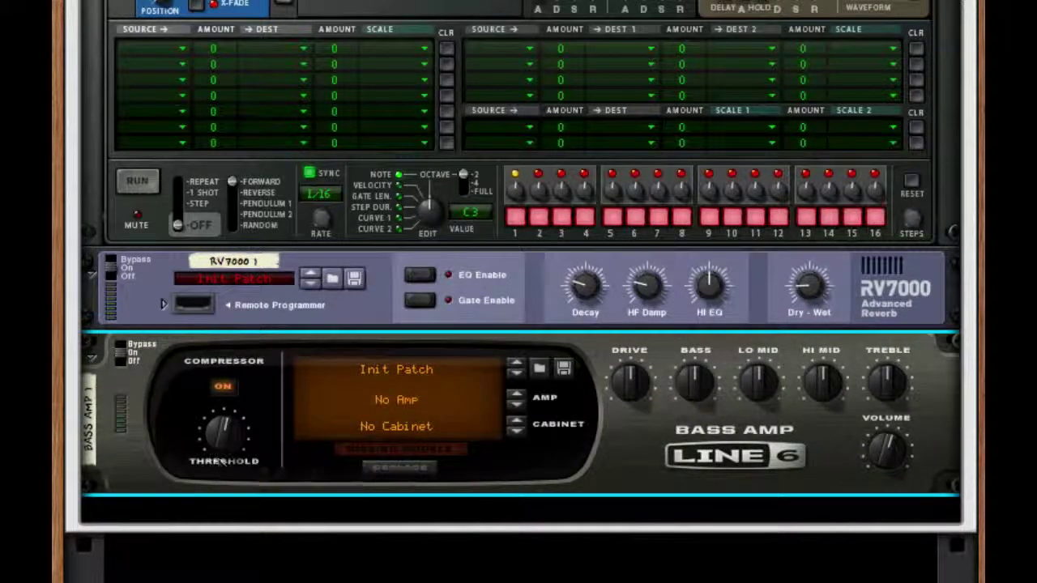
# Add The Echo below the bass amp with 3/32 delay time and about 56% feedback
pyautogui.rightClick(744, 480)
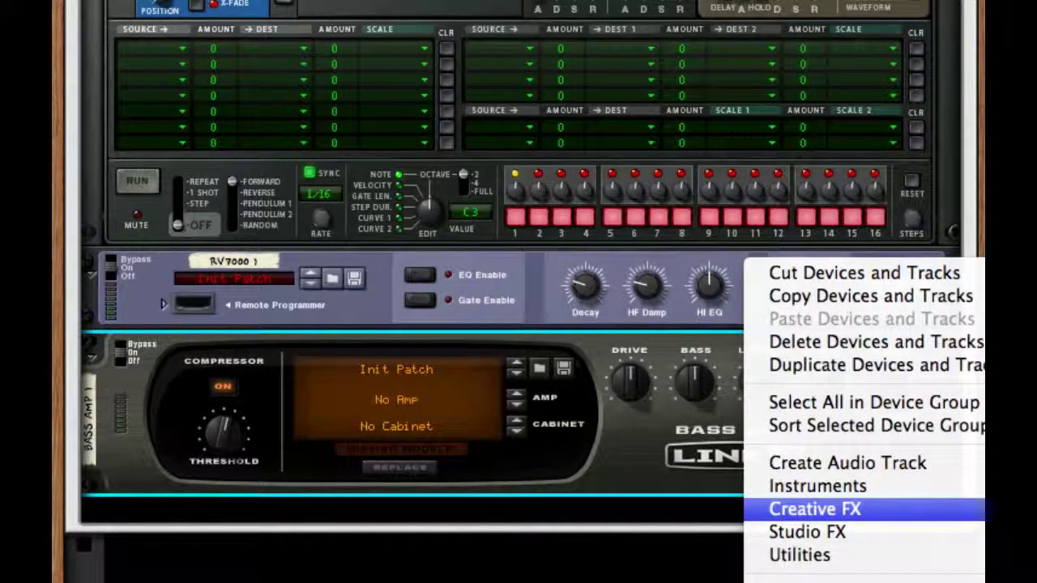
pyautogui.click(983, 509)
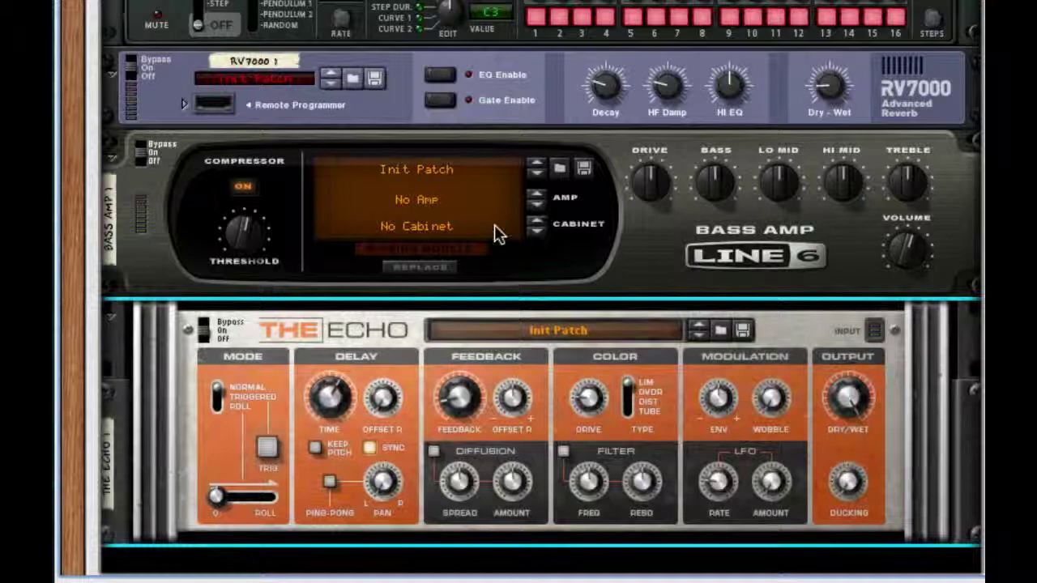
pyautogui.moveTo(344, 395); pyautogui.dragTo(334, 446)
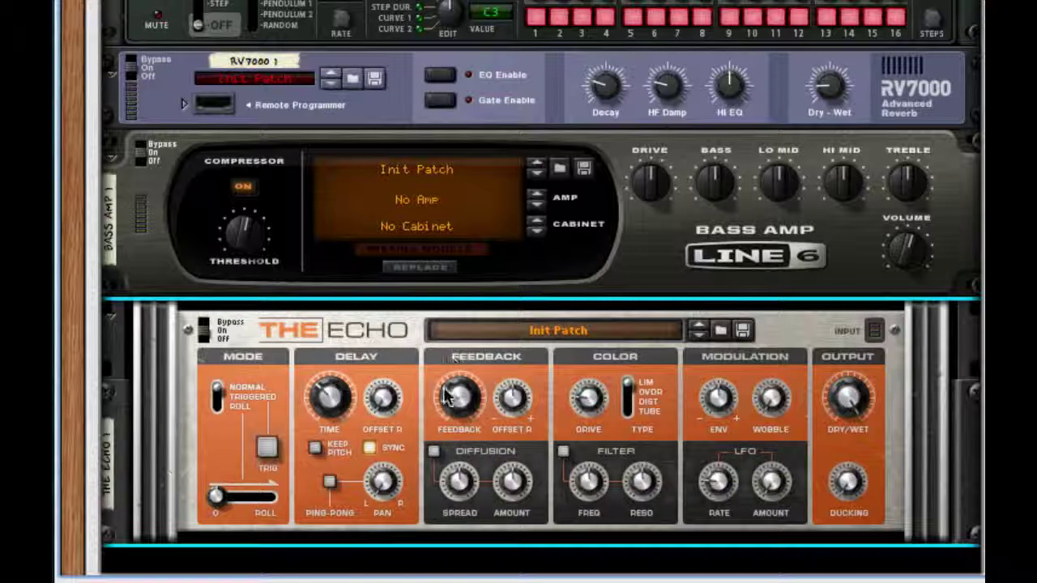
pyautogui.moveTo(462, 363)
pyautogui.moveTo(462, 362); pyautogui.dragTo(468, 334)
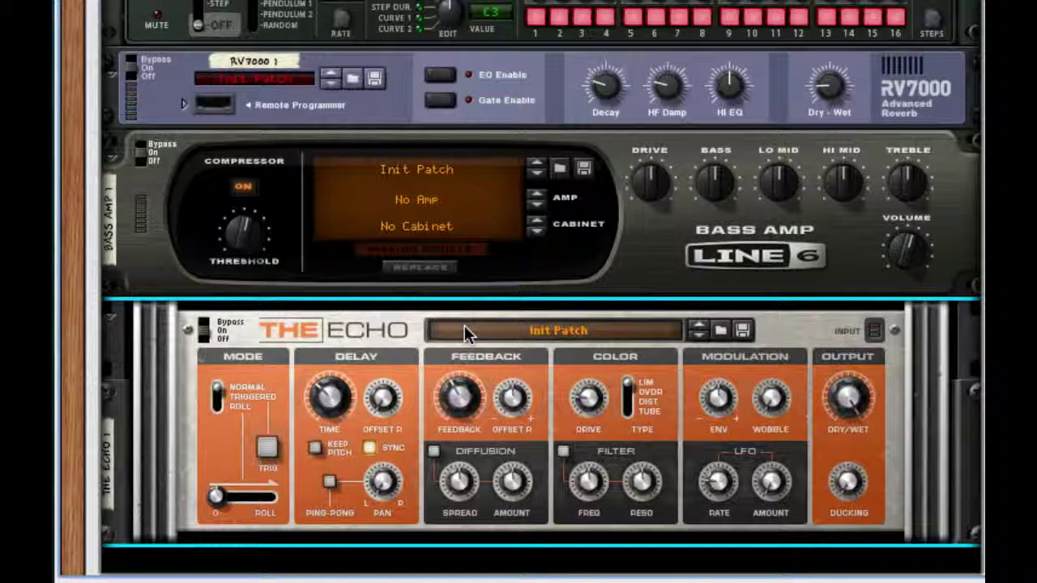
pyautogui.scroll(-5, 805, 348)
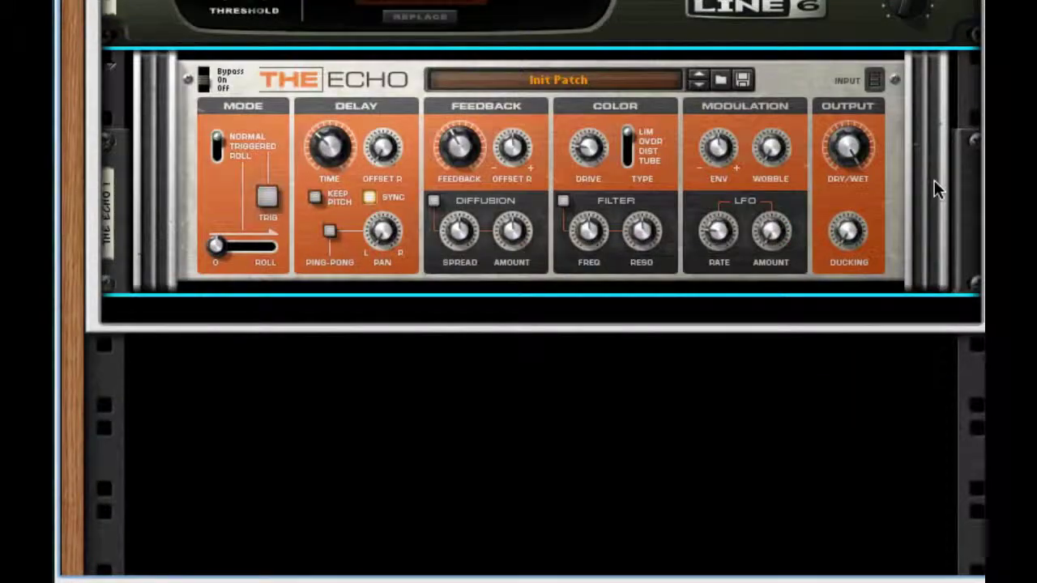
# Add an MClass Equalizer below The Echo with Lo Cut, Param 1 and Param 2 enabled
pyautogui.rightClick(934, 178)
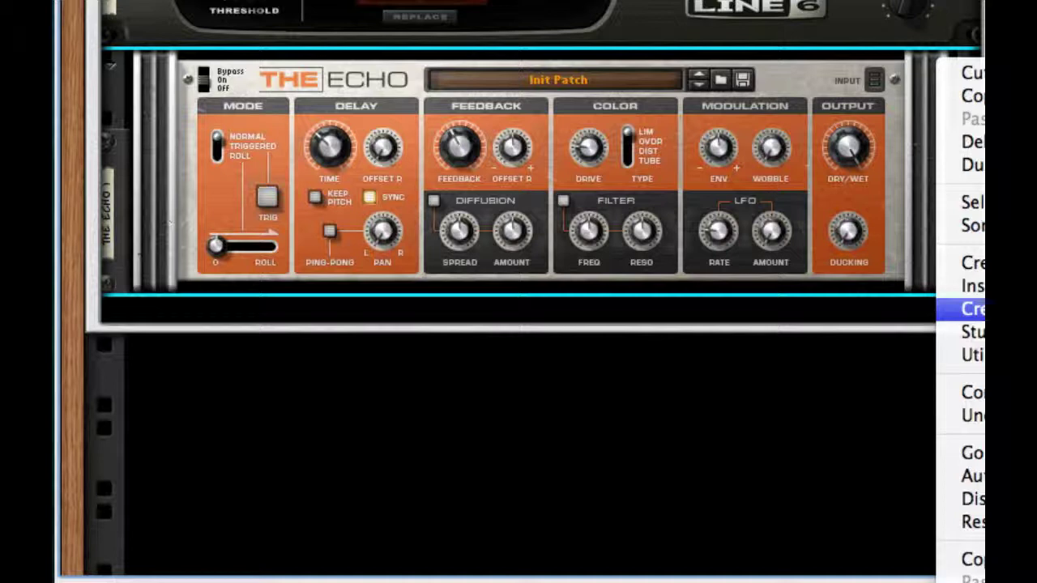
pyautogui.click(961, 313)
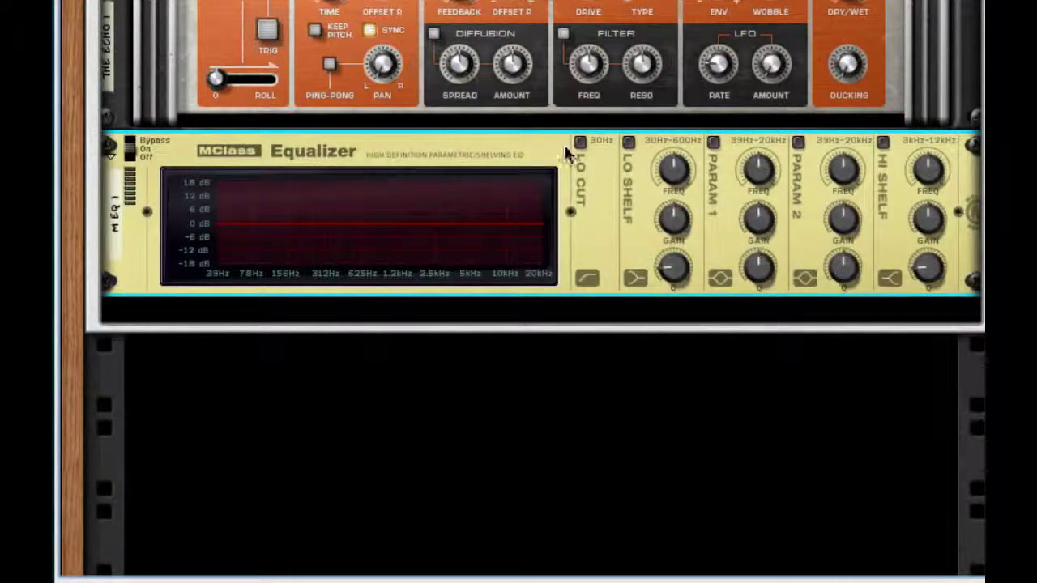
pyautogui.click(580, 142)
pyautogui.click(712, 141)
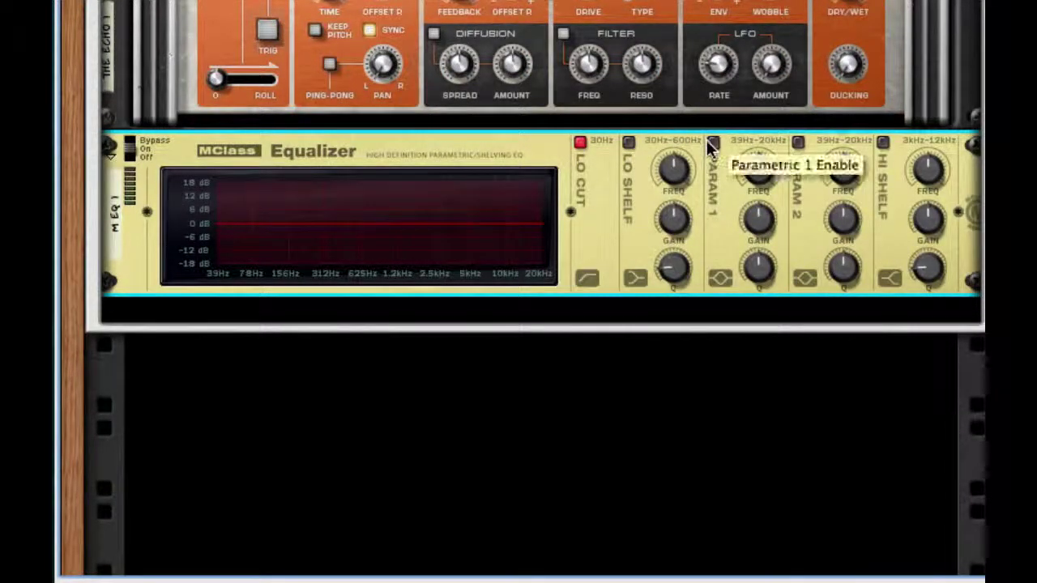
pyautogui.click(798, 143)
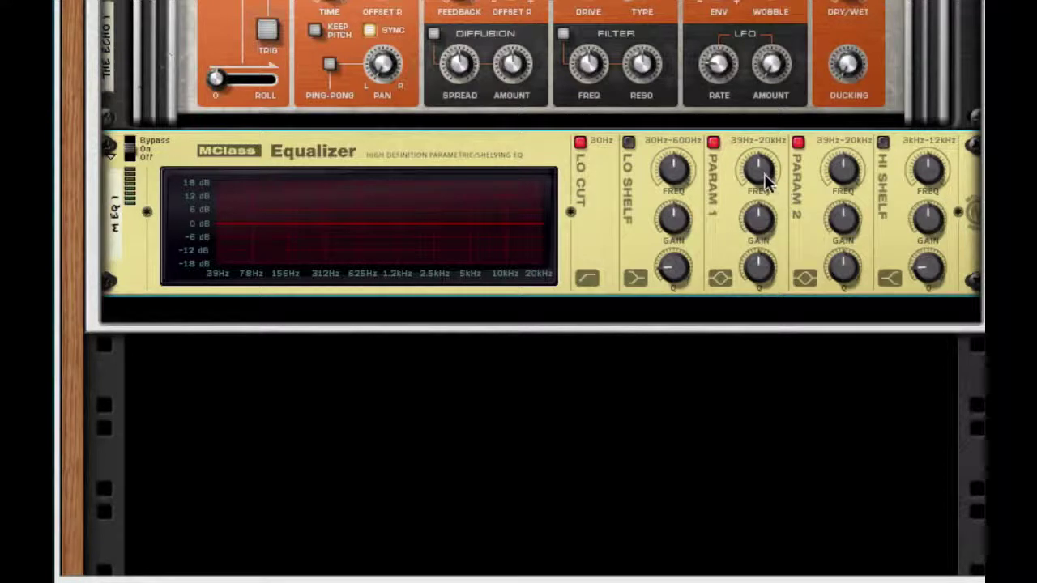
# Shape both parametric bands into narrow notches cut about -18 dB with high Q
pyautogui.moveTo(764, 173); pyautogui.dragTo(775, 72)
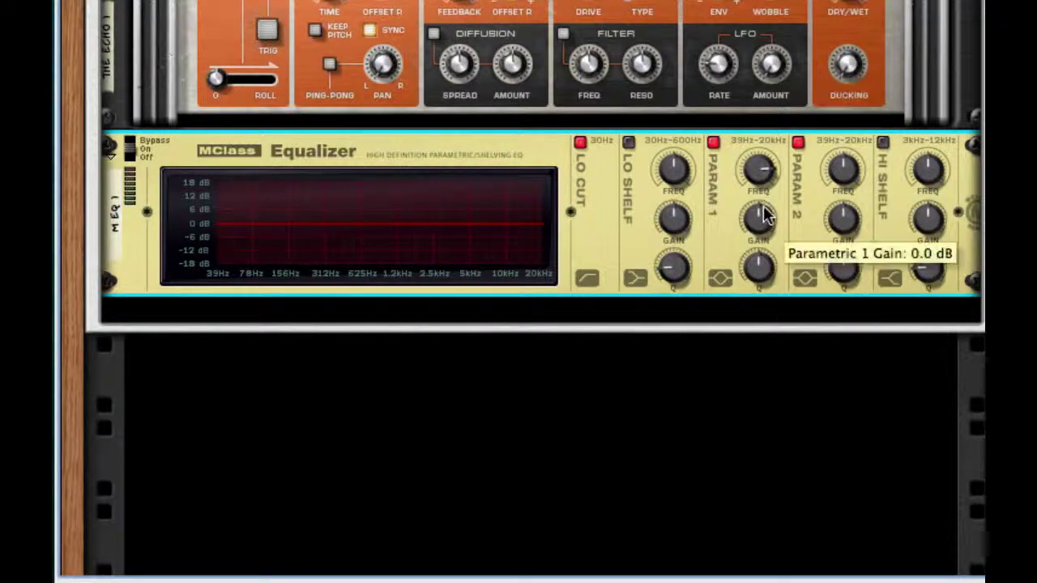
pyautogui.moveTo(766, 215); pyautogui.dragTo(757, 253)
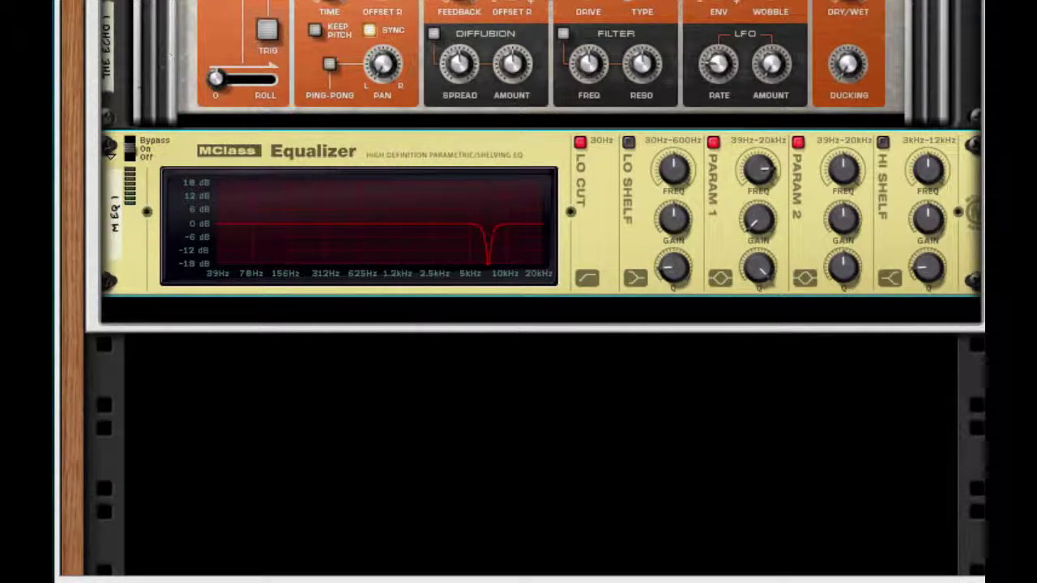
pyautogui.click(841, 180)
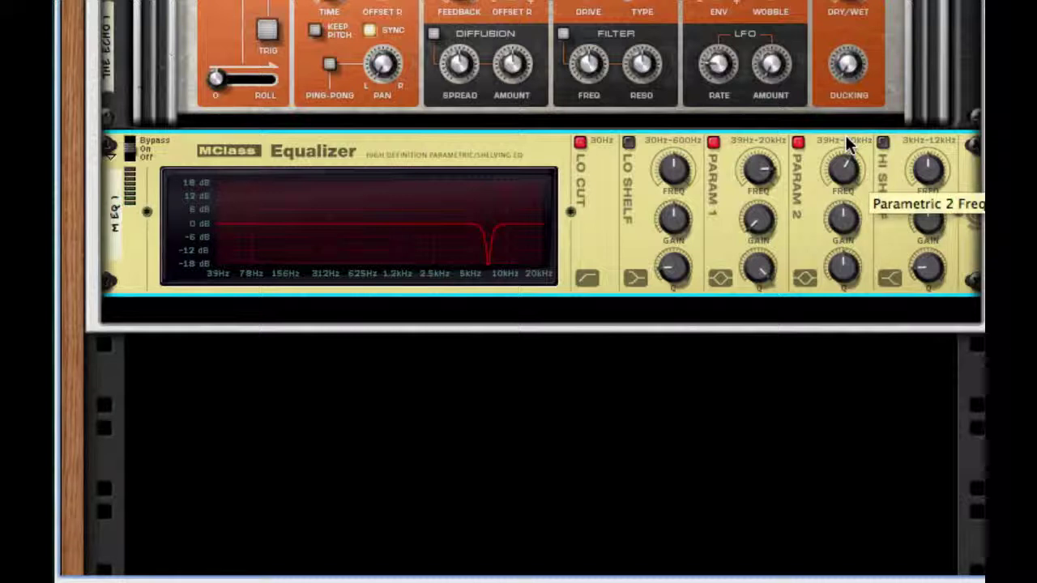
pyautogui.moveTo(842, 220); pyautogui.dragTo(845, 465)
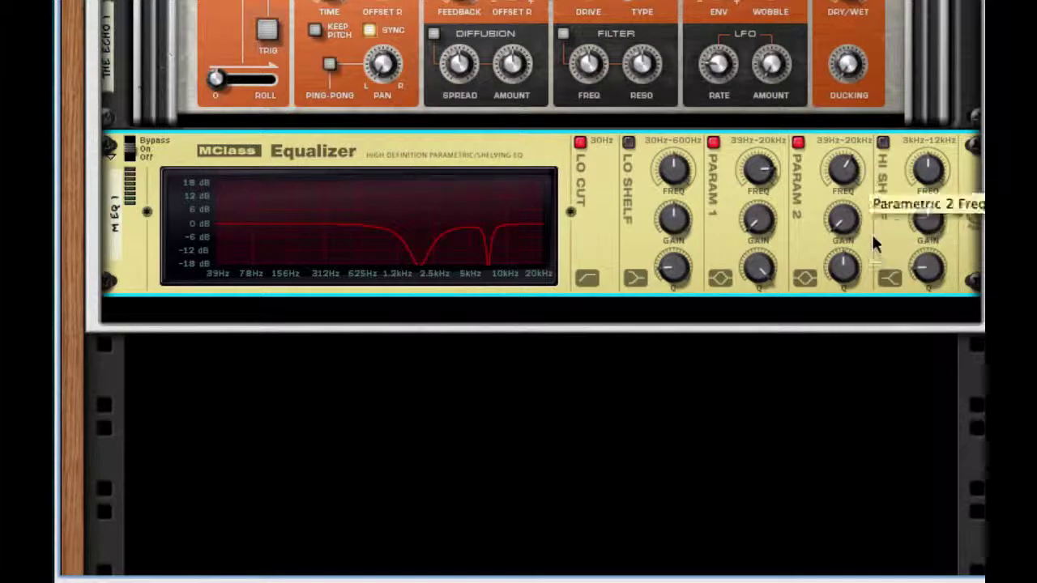
pyautogui.moveTo(857, 278); pyautogui.dragTo(856, 308)
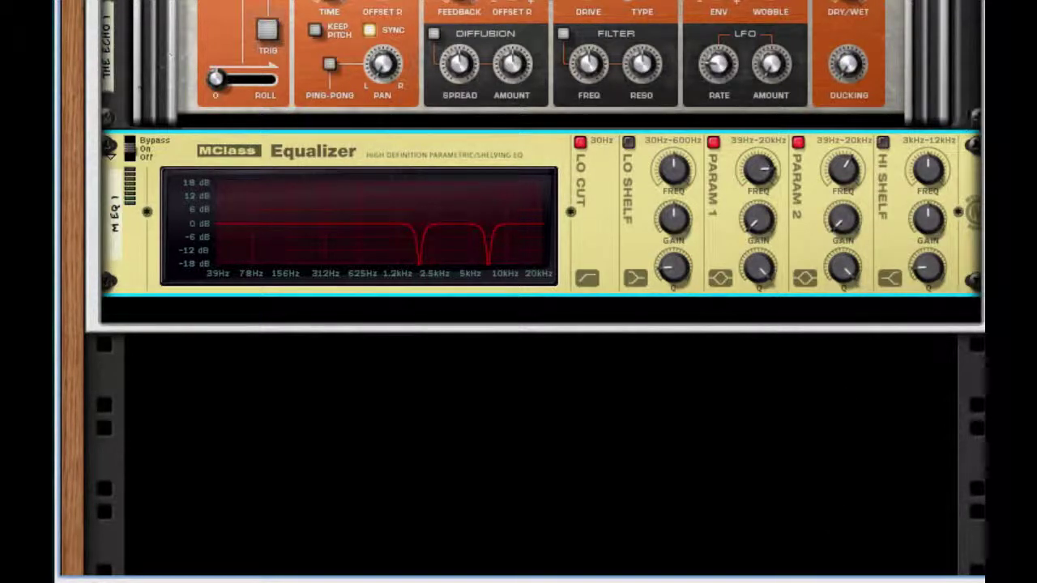
# Add an MClass Maximizer with limiter off, Release SLOW, and Soft Clip on at Amount 127
pyautogui.rightClick(883, 195)
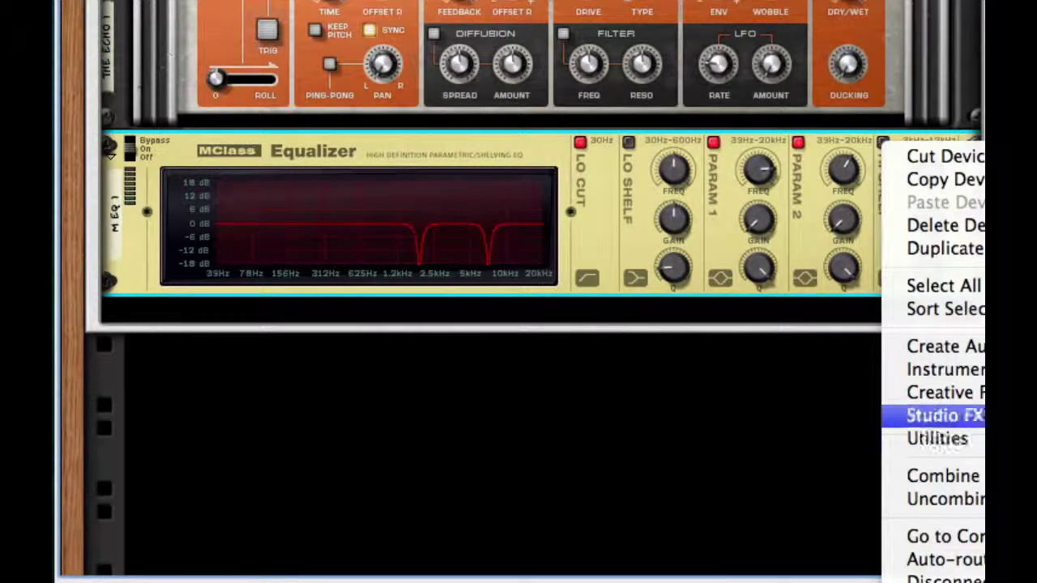
pyautogui.click(1009, 454)
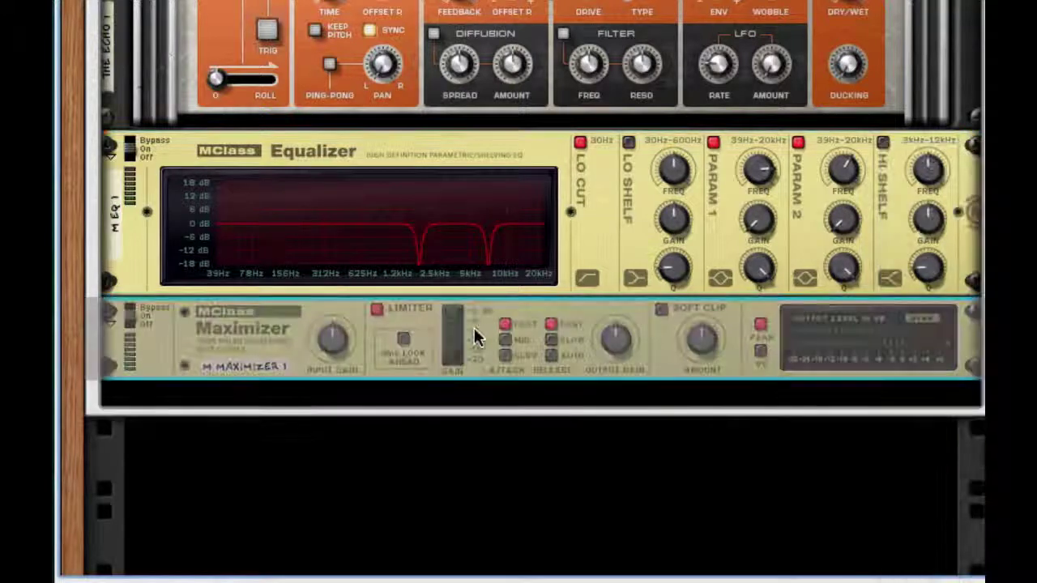
pyautogui.click(377, 311)
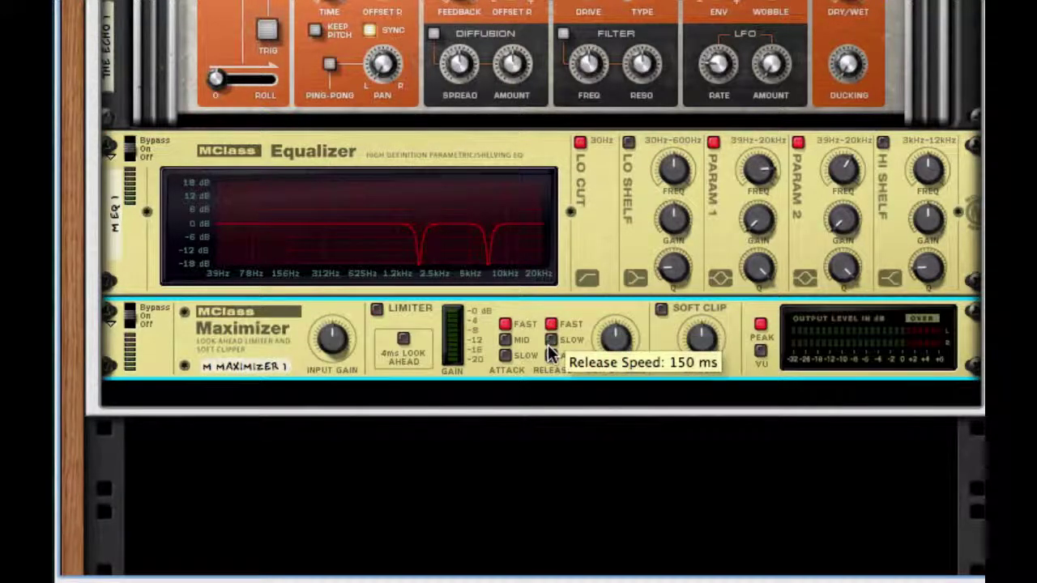
pyautogui.click(551, 340)
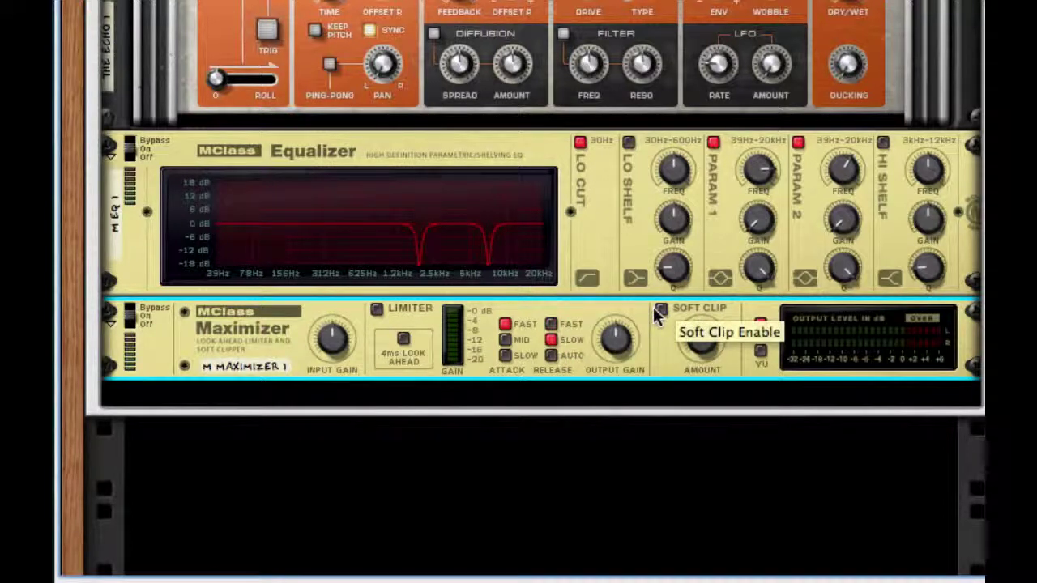
pyautogui.click(659, 311)
pyautogui.moveTo(701, 340); pyautogui.dragTo(702, 243)
pyautogui.scroll(15, 857, 203)
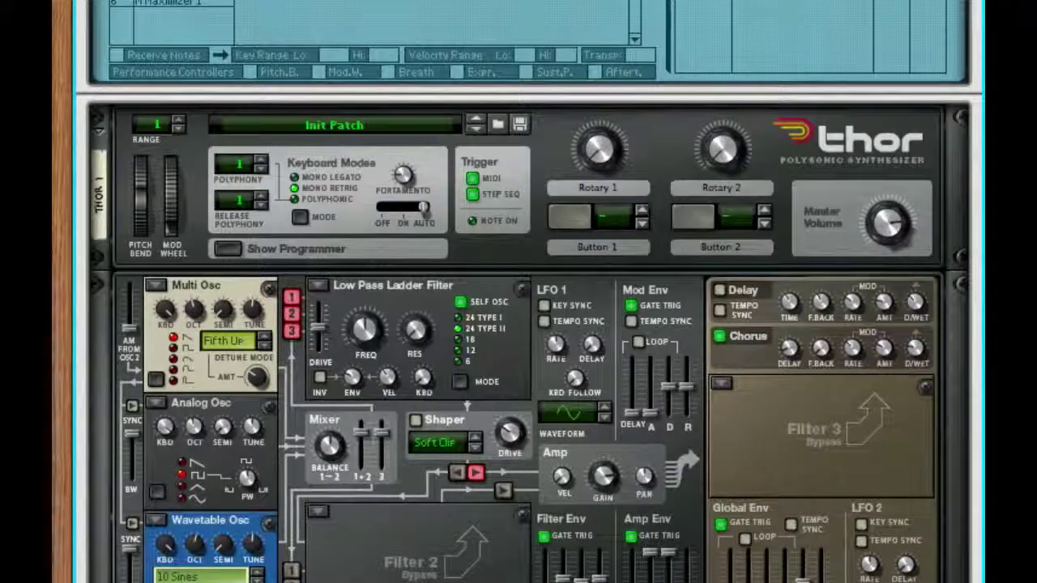
# Route Combinator Button 1 to The Echo 1's Master Enable, with Min Bypass and Max On
pyautogui.scroll(5, 260, 125)
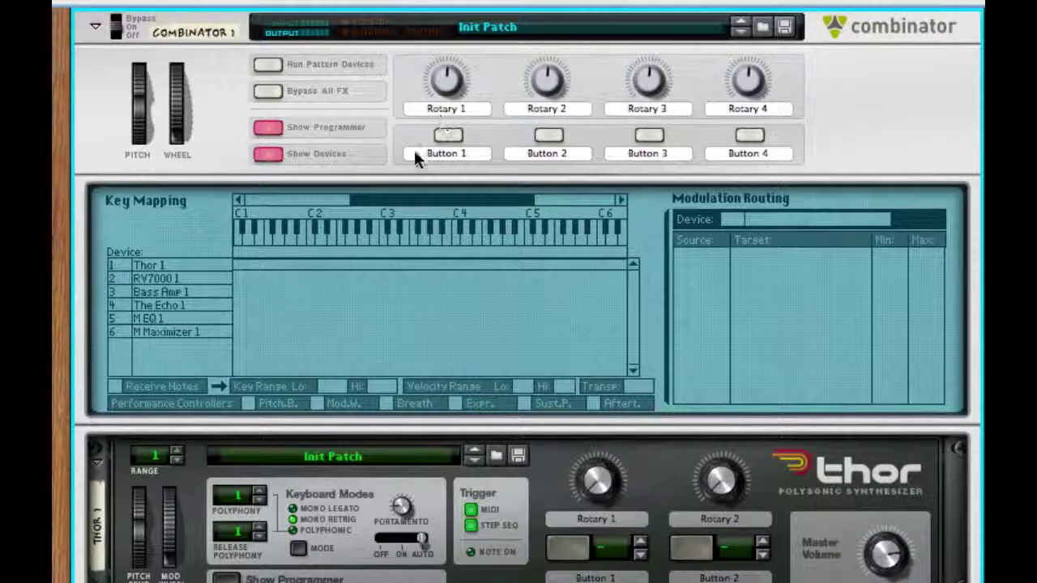
pyautogui.click(187, 307)
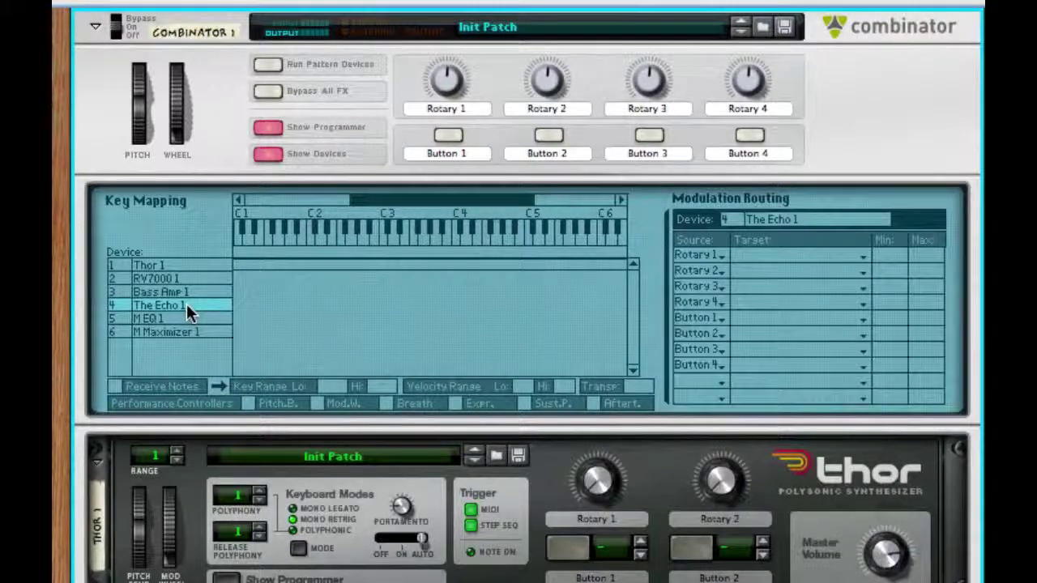
pyautogui.click(742, 320)
pyautogui.moveTo(869, 442)
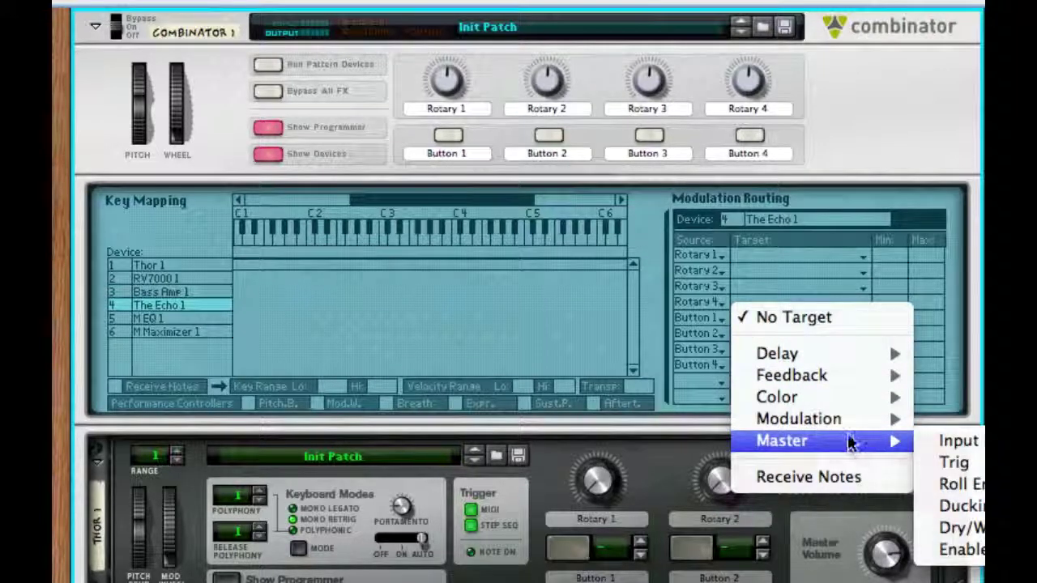
pyautogui.click(960, 549)
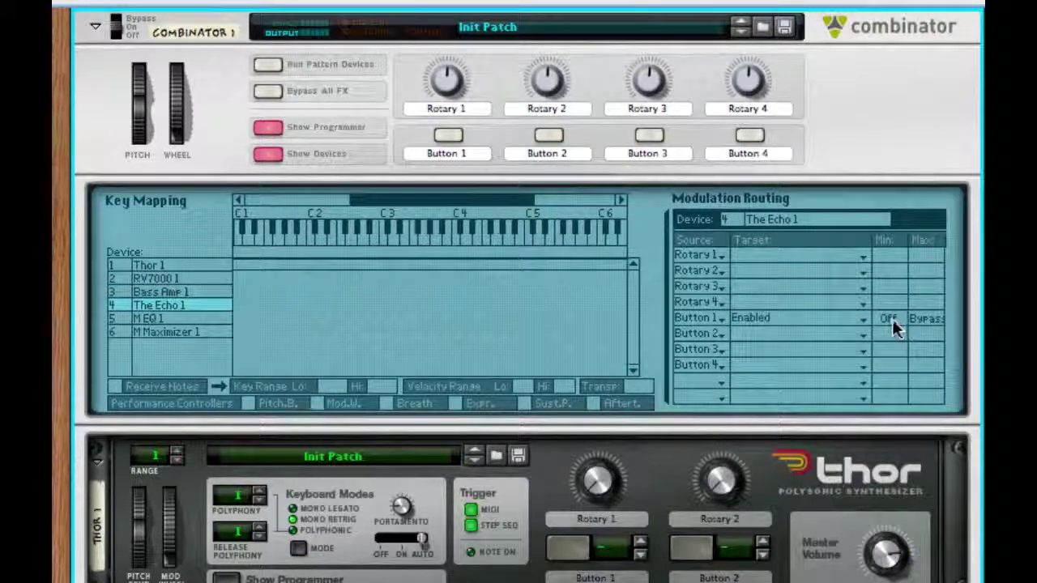
pyautogui.moveTo(892, 319)
pyautogui.mouseDown()
pyautogui.moveTo(899, 301)
pyautogui.moveTo(901, 323)
pyautogui.moveTo(938, 343)
pyautogui.moveTo(899, 307)
pyautogui.mouseUp()
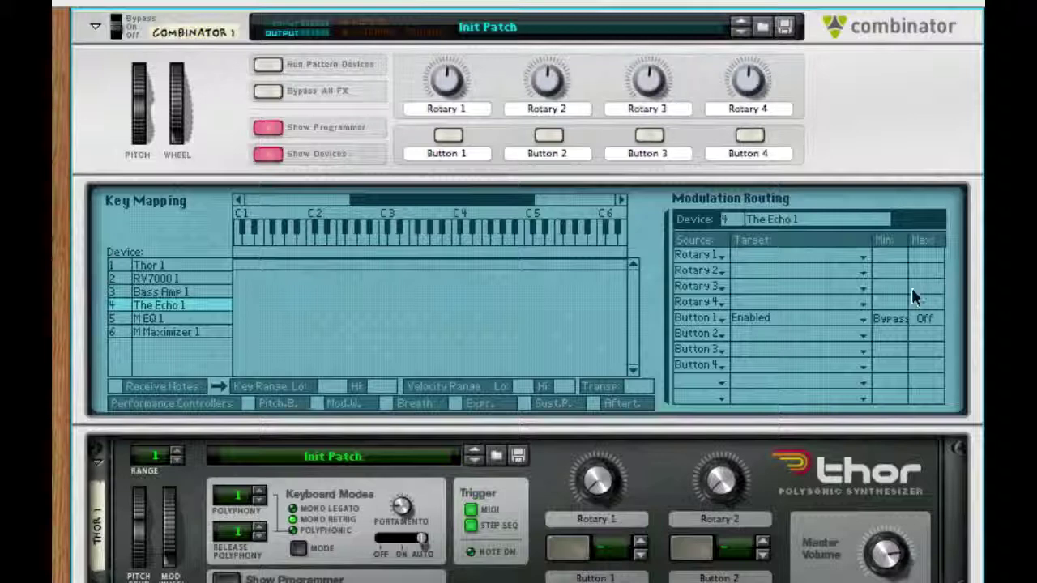
pyautogui.moveTo(924, 326); pyautogui.dragTo(894, 327)
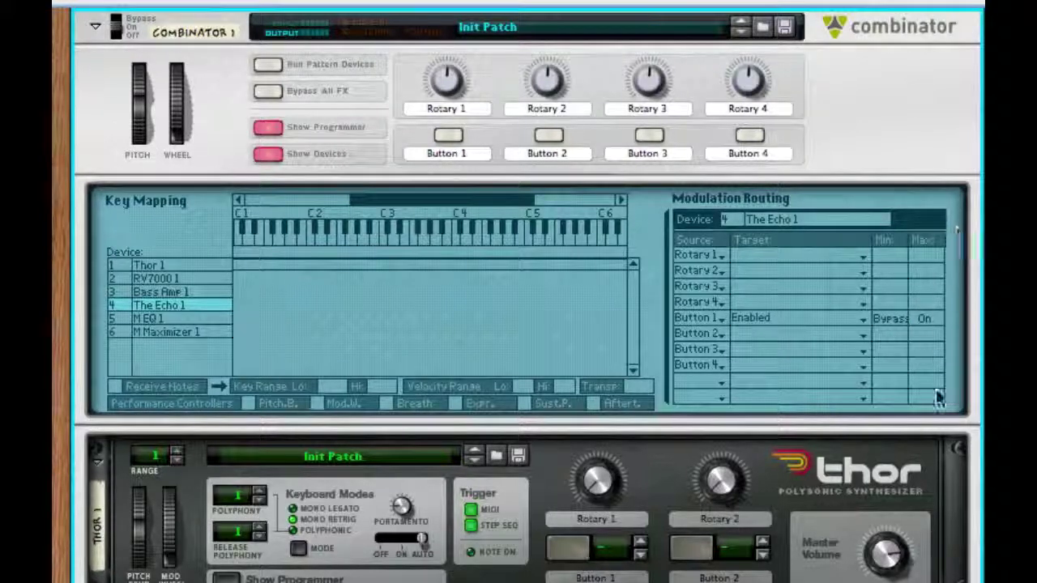
# Label Button 1 'Indie Dnce Dly' and toggle it off and back on to test
pyautogui.click(446, 143)
pyautogui.doubleClick(442, 153)
pyautogui.press('BackSpace')
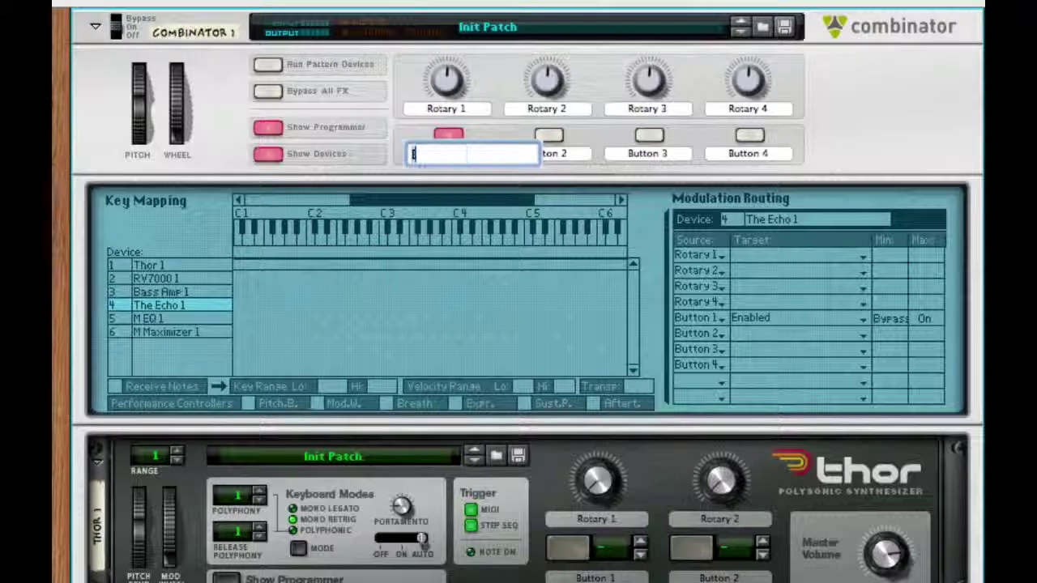
pyautogui.write('Indie Dnce Dly')
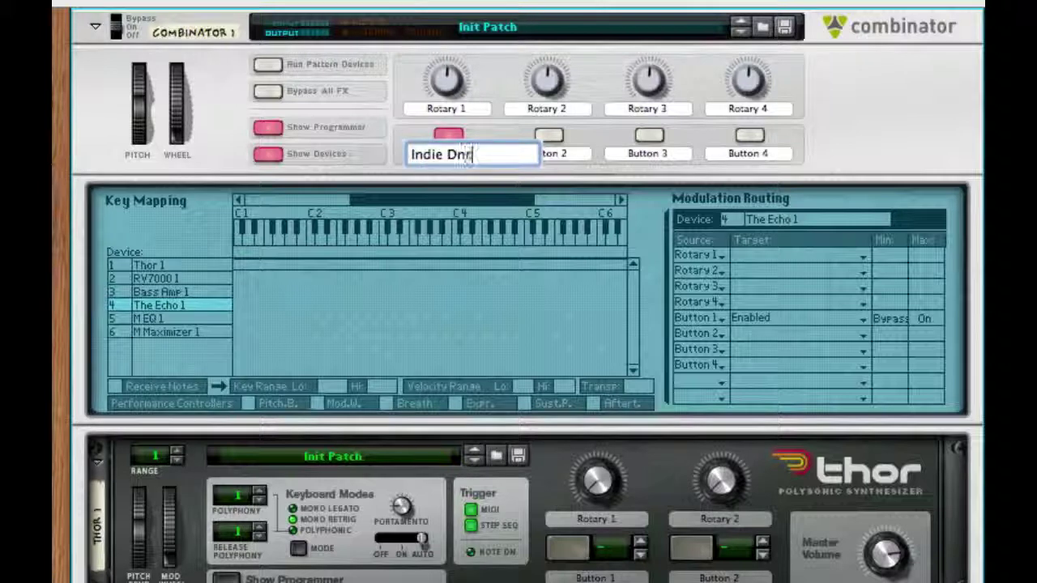
pyautogui.press('Return')
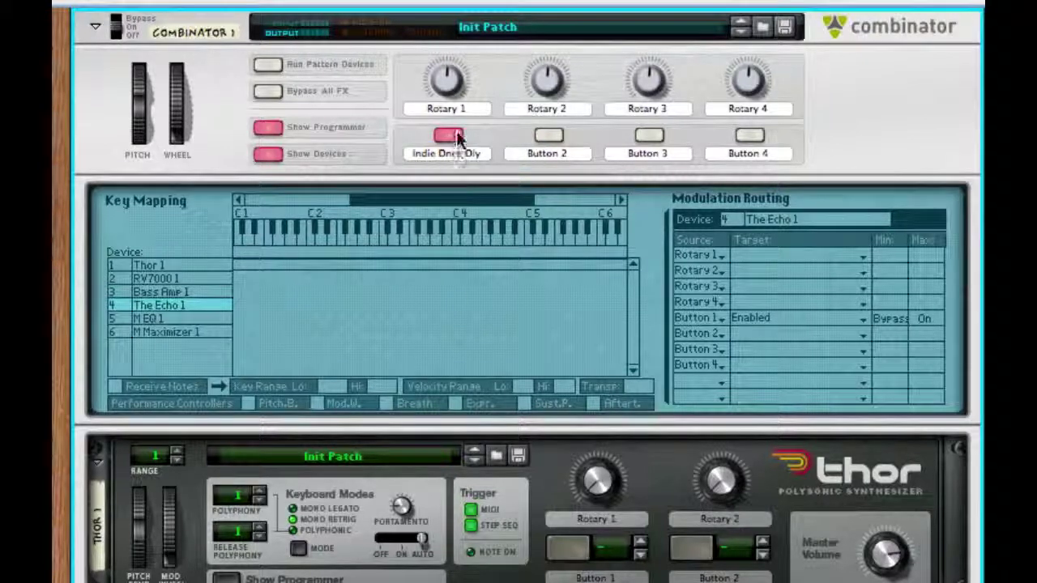
pyautogui.click(450, 136)
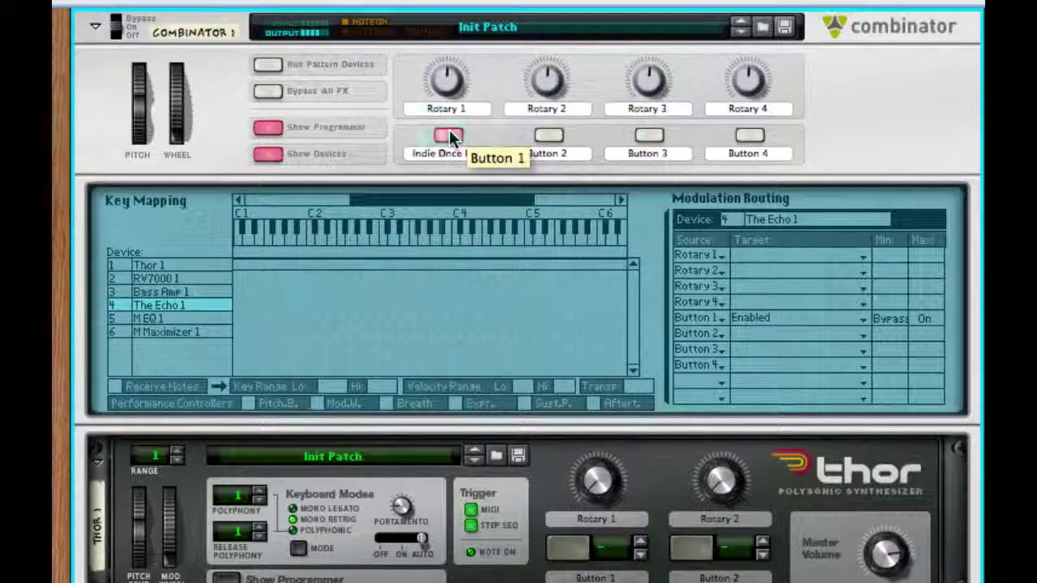
pyautogui.click(449, 137)
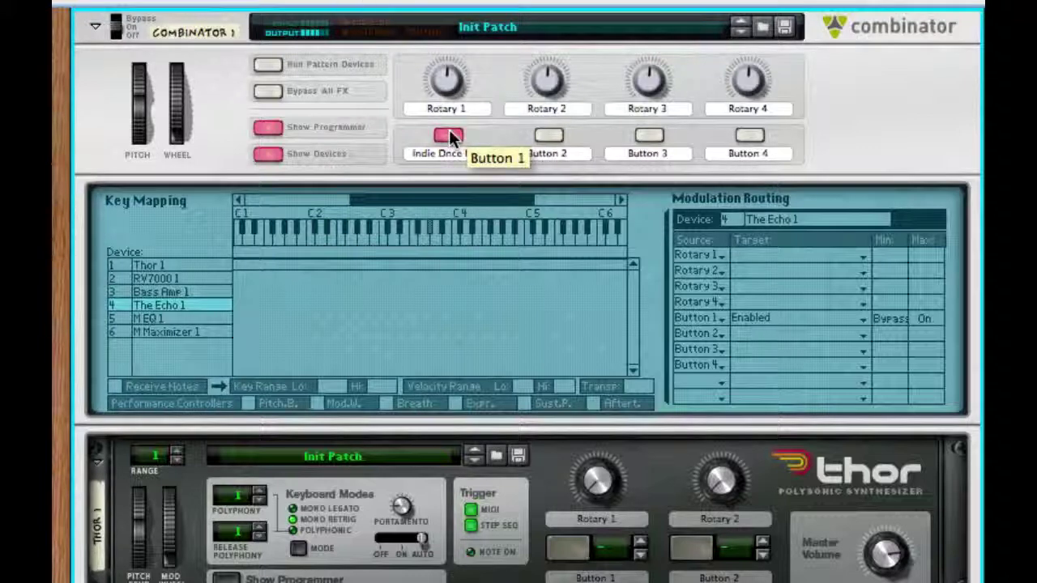